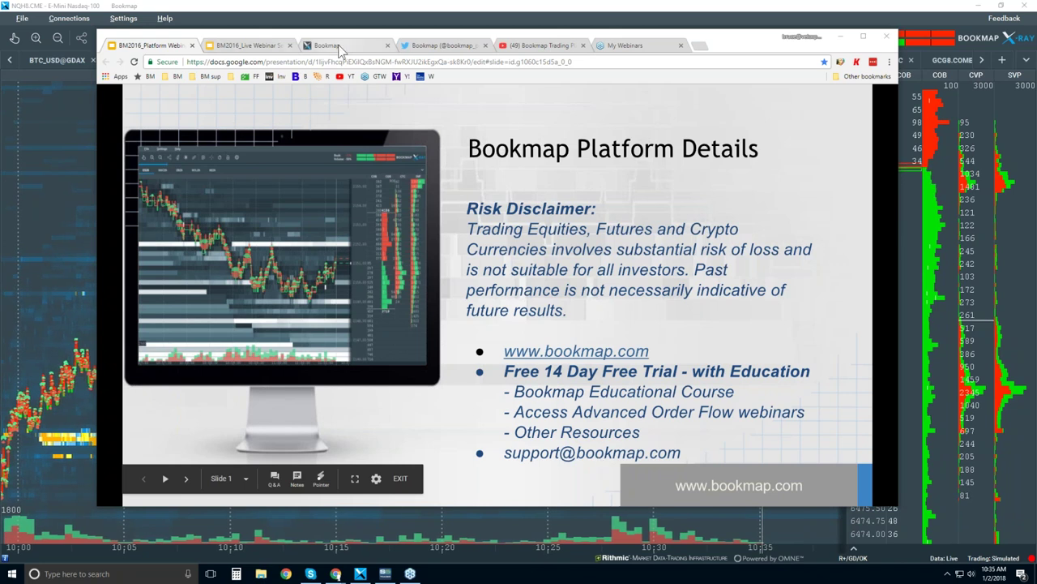
Step: Switch from Google Slides to the Bookmap pricing page at bookmap.com/#pricing
left_click(340, 47)
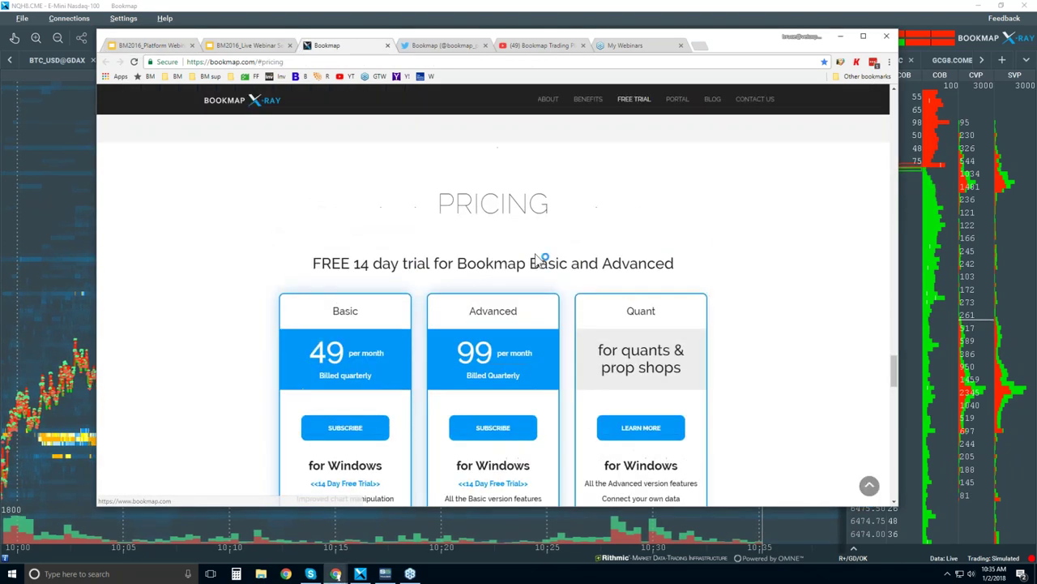
Step: Scroll the Bookmap site from the top through About, Equities and Advantages to Connectivity
scroll(541, 258, "up", 15)
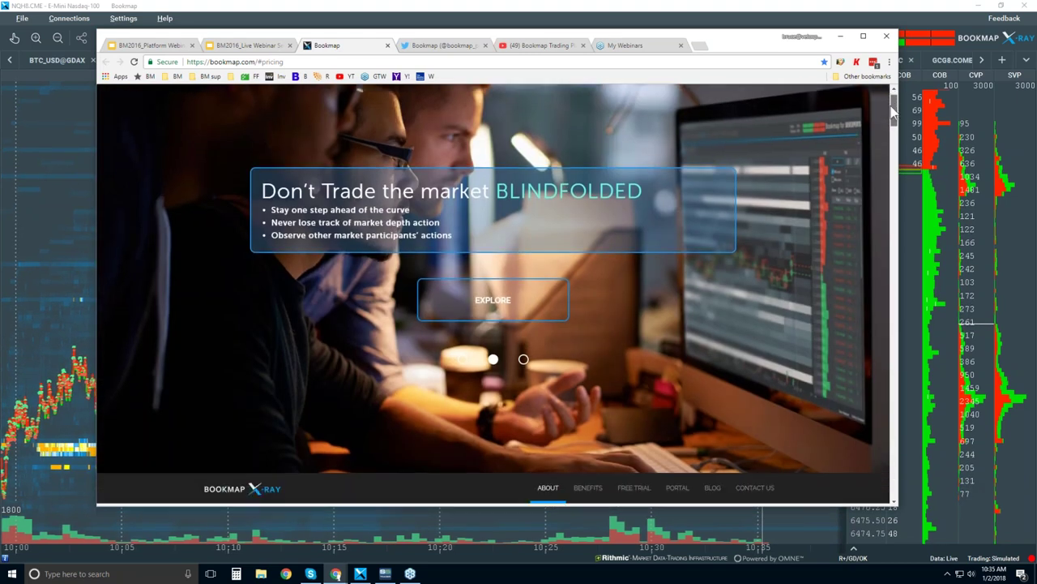
left_click_drag(893, 101, 875, 168)
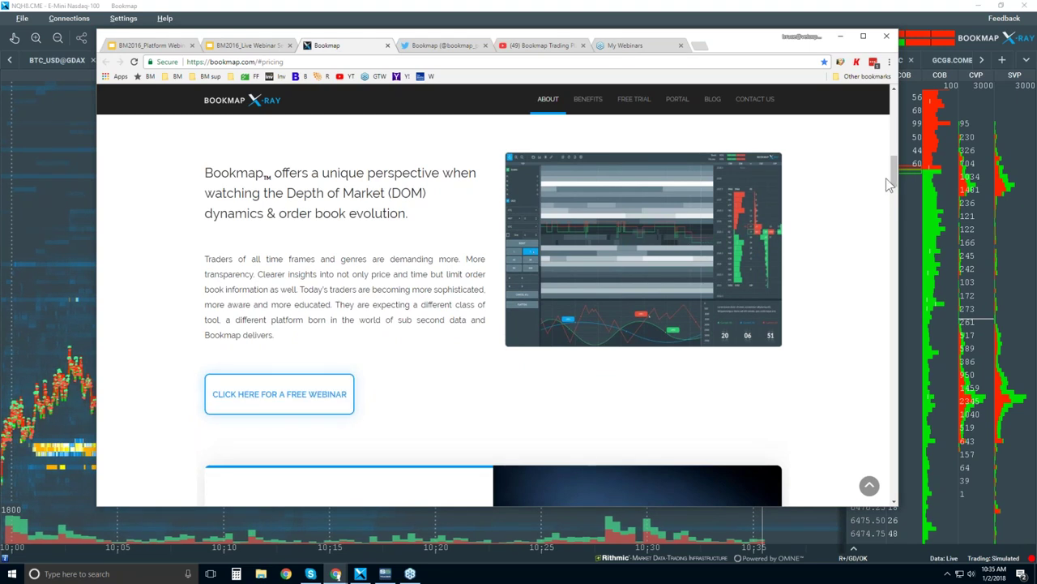
left_click_drag(896, 173, 882, 262)
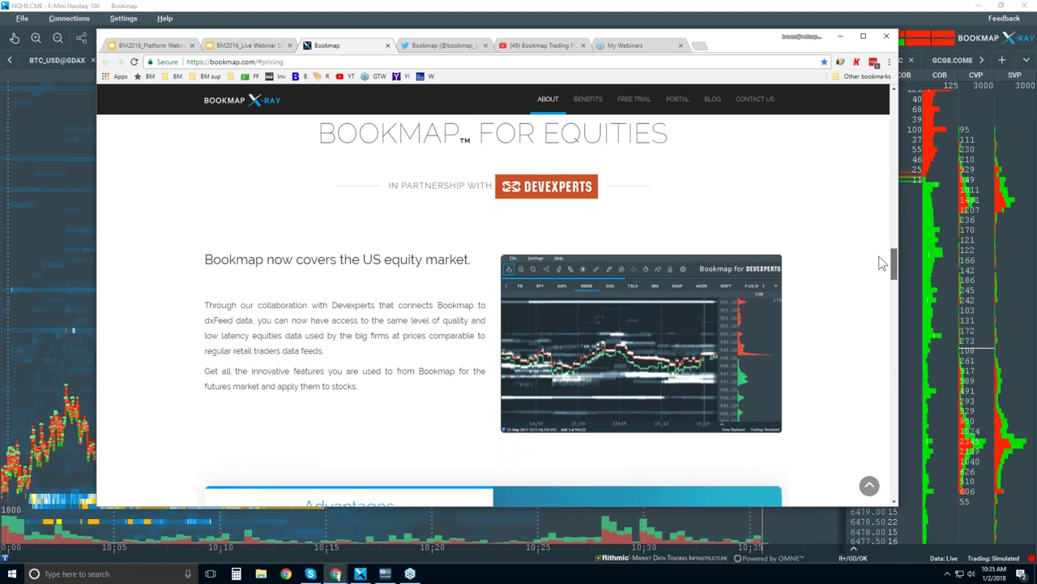
left_click_drag(882, 263, 883, 288)
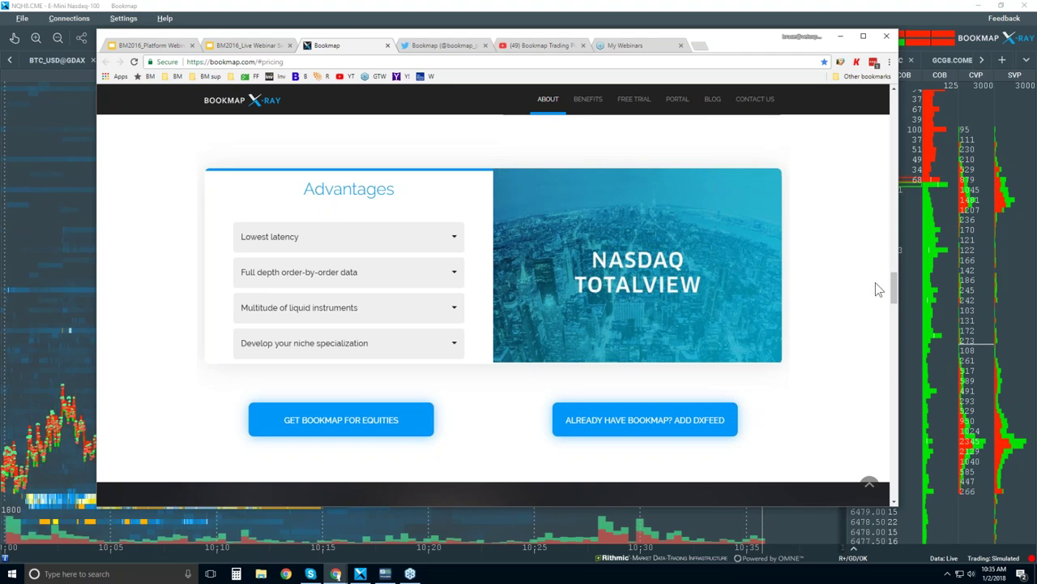
left_click_drag(893, 289, 892, 349)
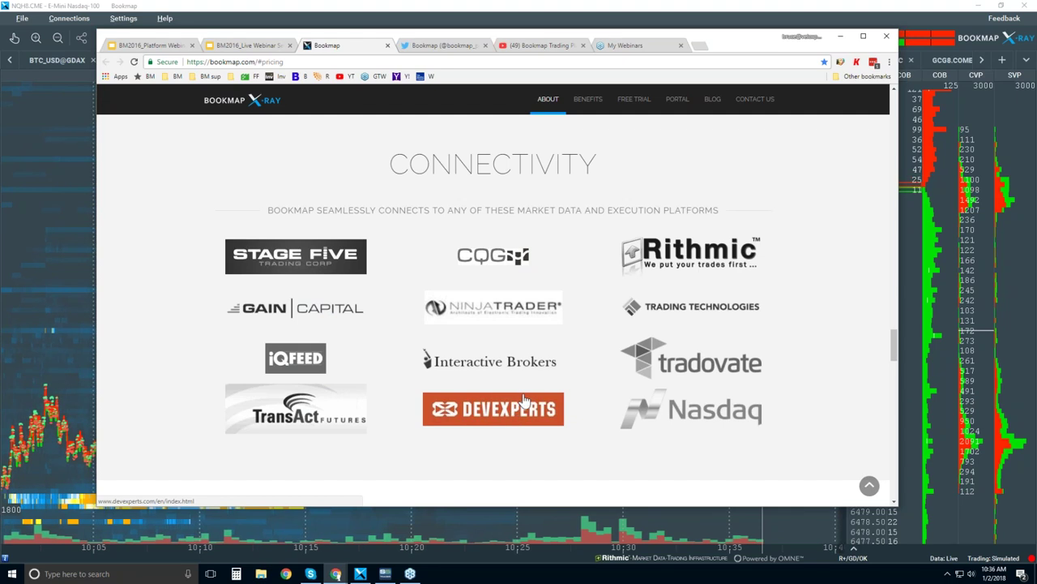
Step: Bring the Basic, Advanced and Quant plans into view and enlarge the browser window slightly
scroll(535, 302, "down", 5)
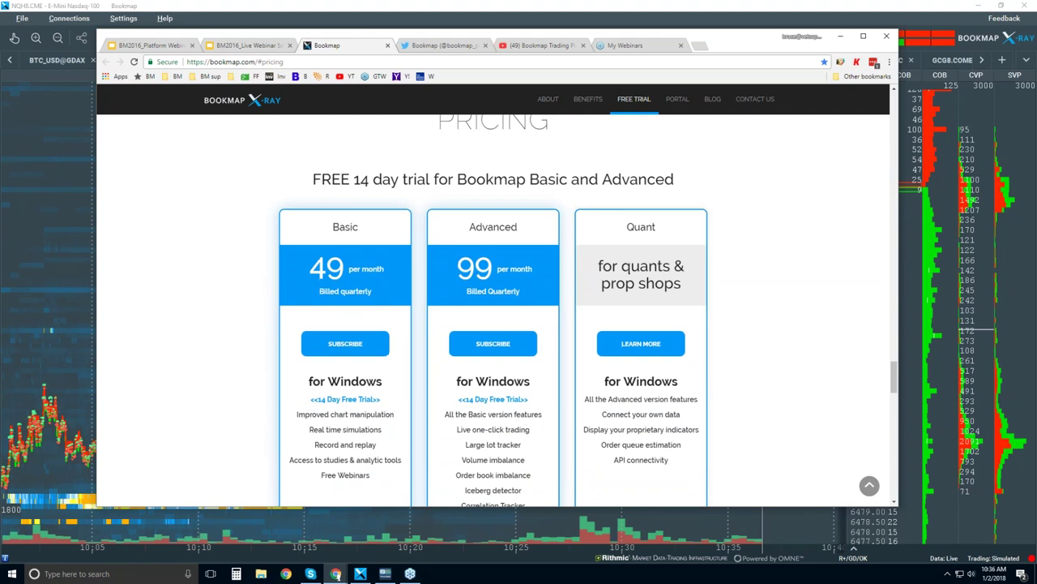
left_click_drag(892, 507, 901, 531)
scroll(495, 324, "down", 1)
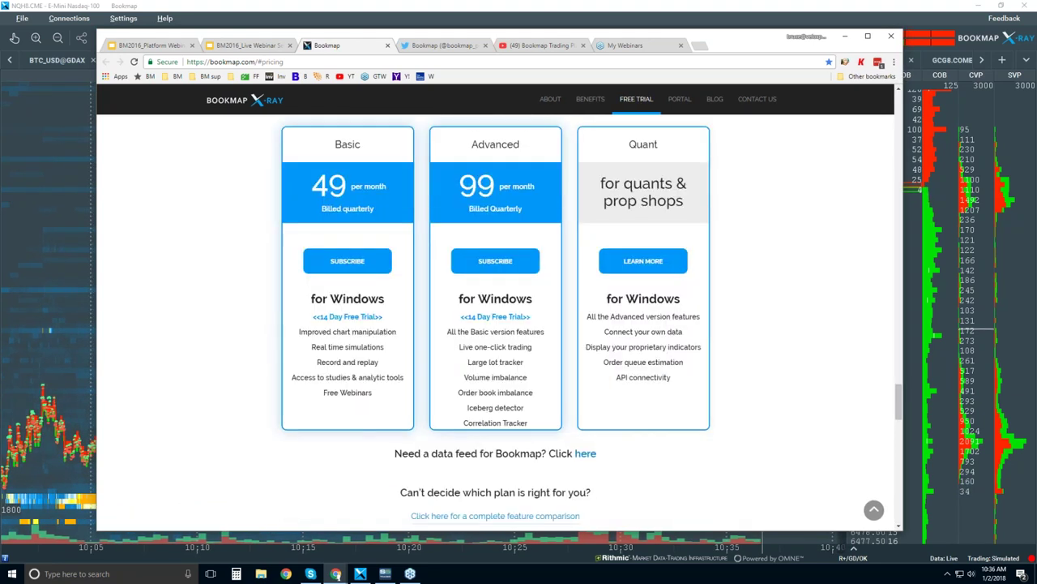
scroll(495, 324, "up", 1)
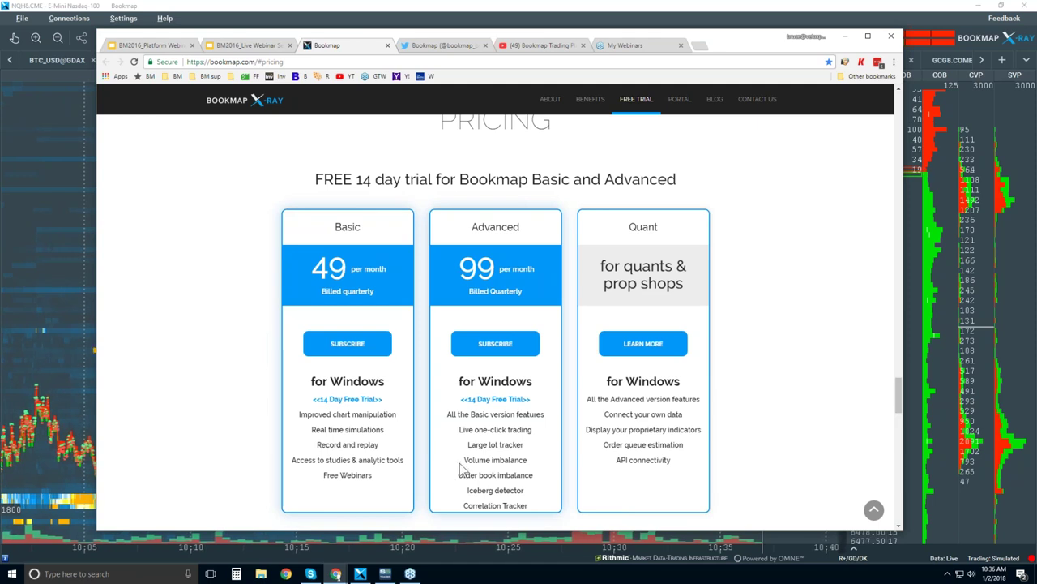
Step: Highlight Live one-click trading and the Advanced plan's last five features, then clear the selection
left_click_drag(470, 430, 511, 432)
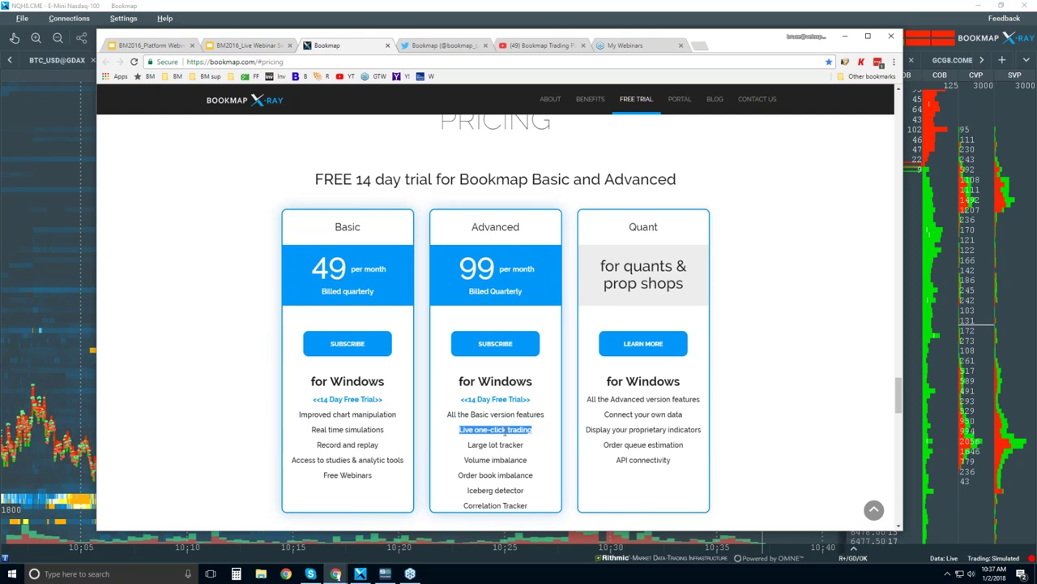
double_click(485, 444)
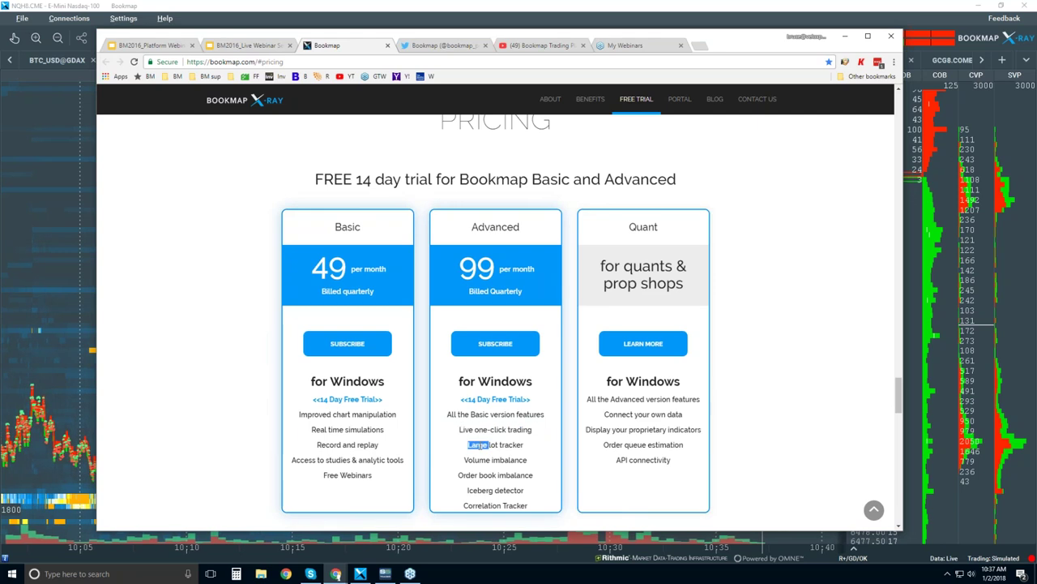
left_click_drag(485, 445, 527, 505)
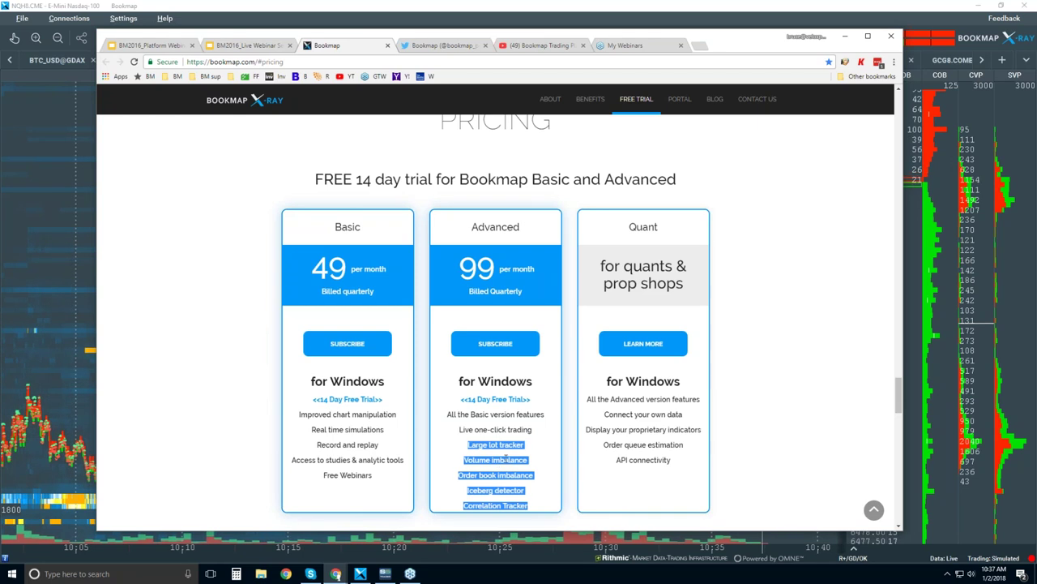
left_click(506, 460)
Step: Highlight the Volume imbalance, Large lot tracker, Iceberg detector and Correlation Tracker lines one by one
double_click(482, 459)
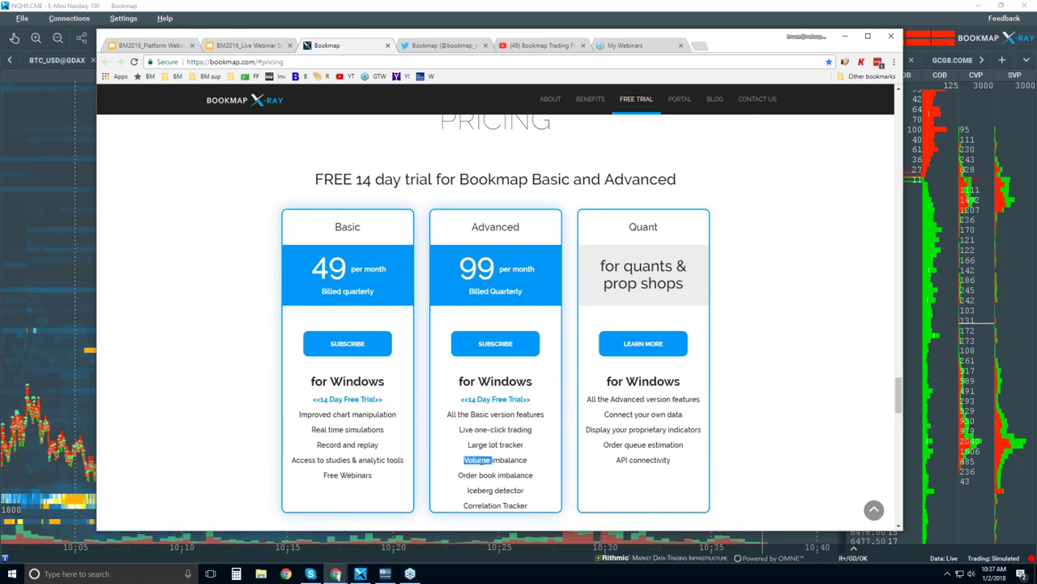
left_click_drag(482, 460, 511, 461)
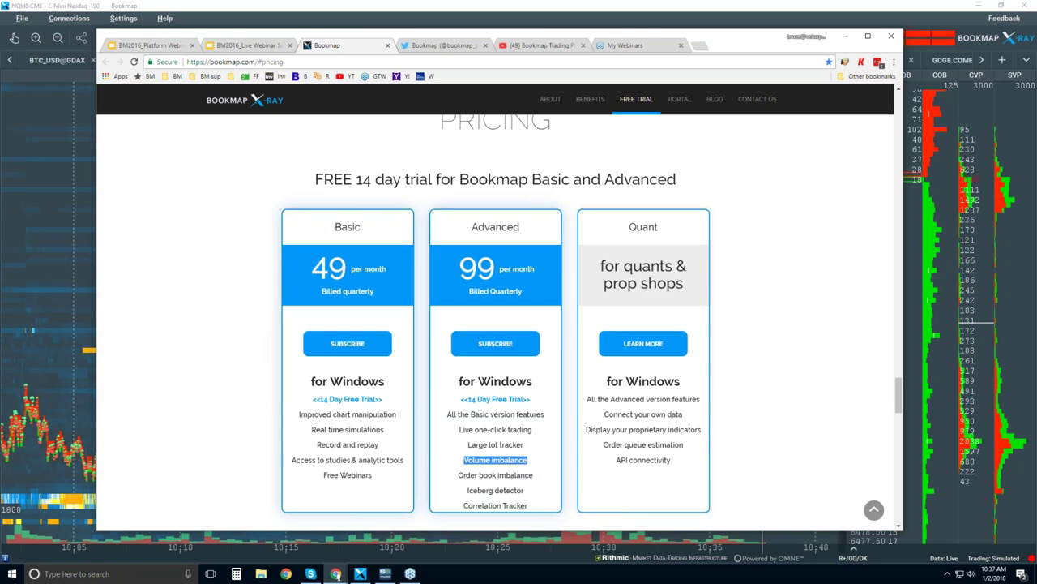
double_click(479, 444)
left_click_drag(478, 445, 512, 451)
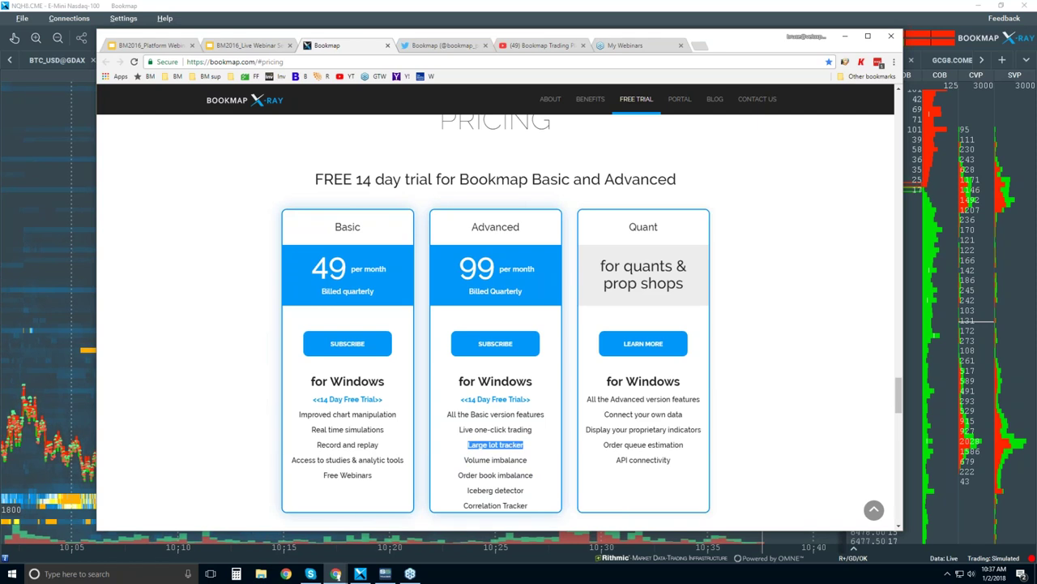
triple_click(496, 490)
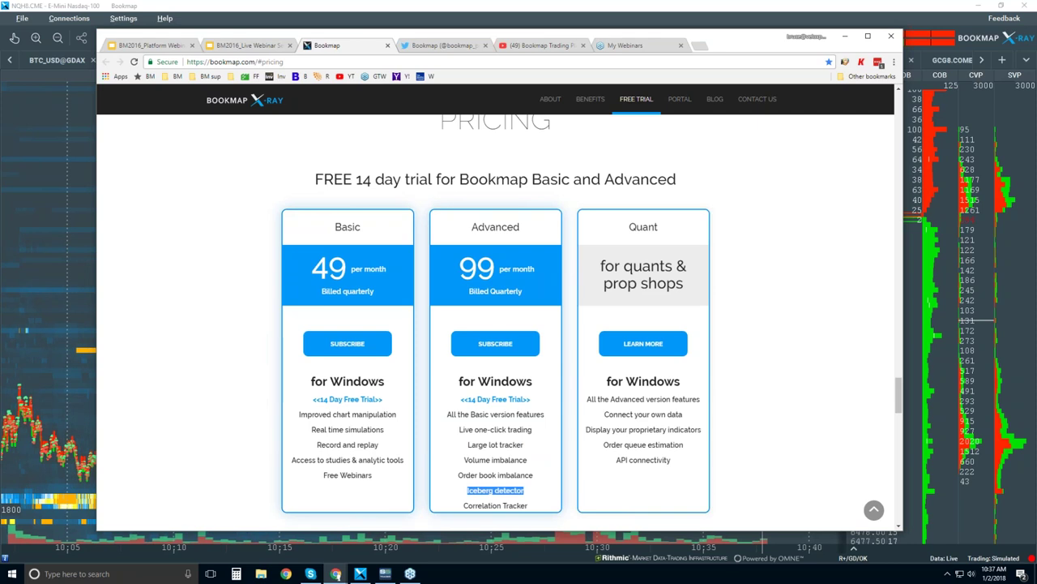
triple_click(492, 504)
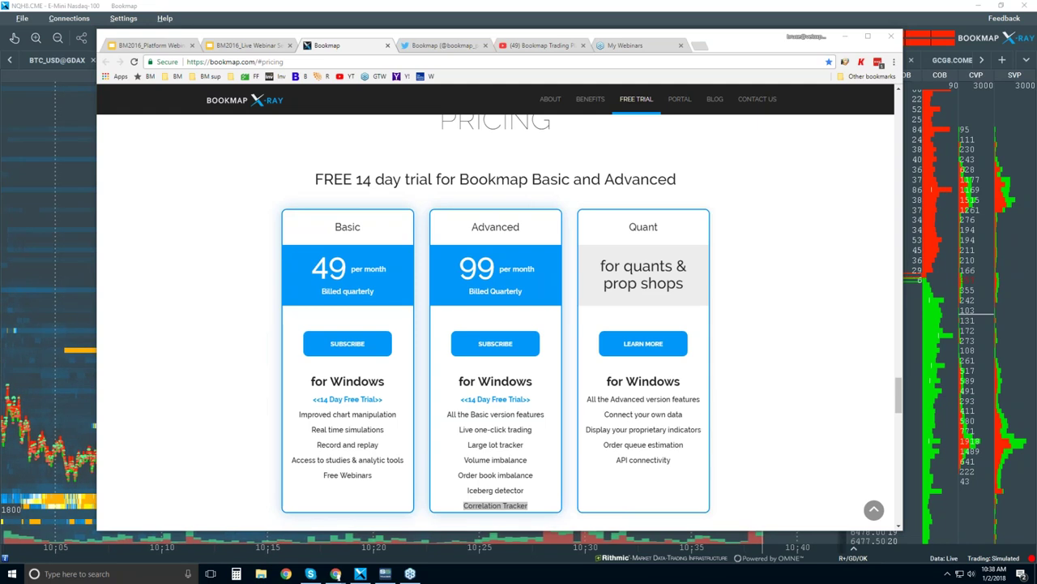
Step: Scroll back to the Basic, Advanced and Quant price headers, then switch to Bookmap's Twitter profile
scroll(806, 368, "down", 1)
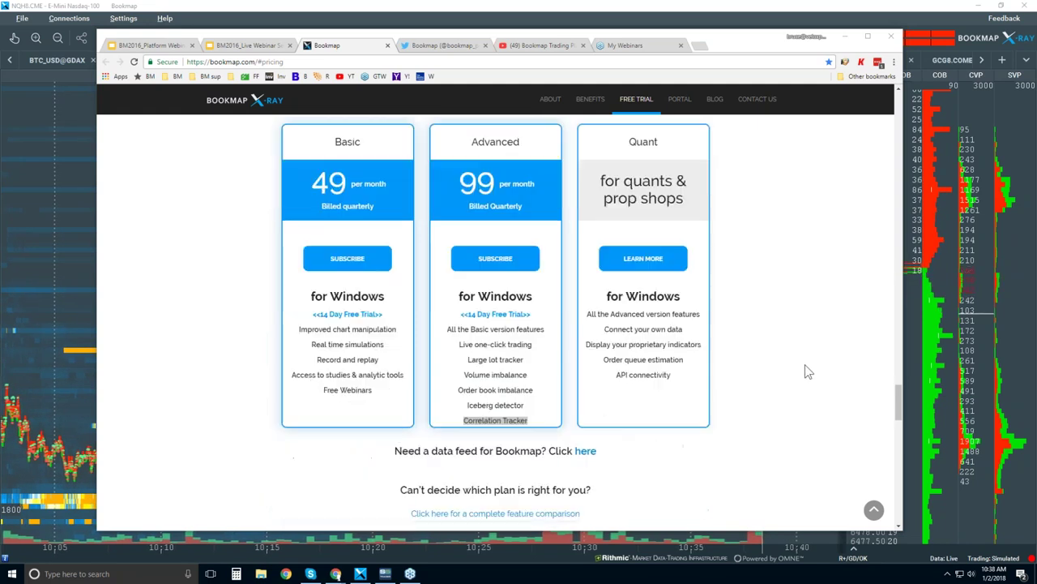
scroll(805, 364, "down", 2)
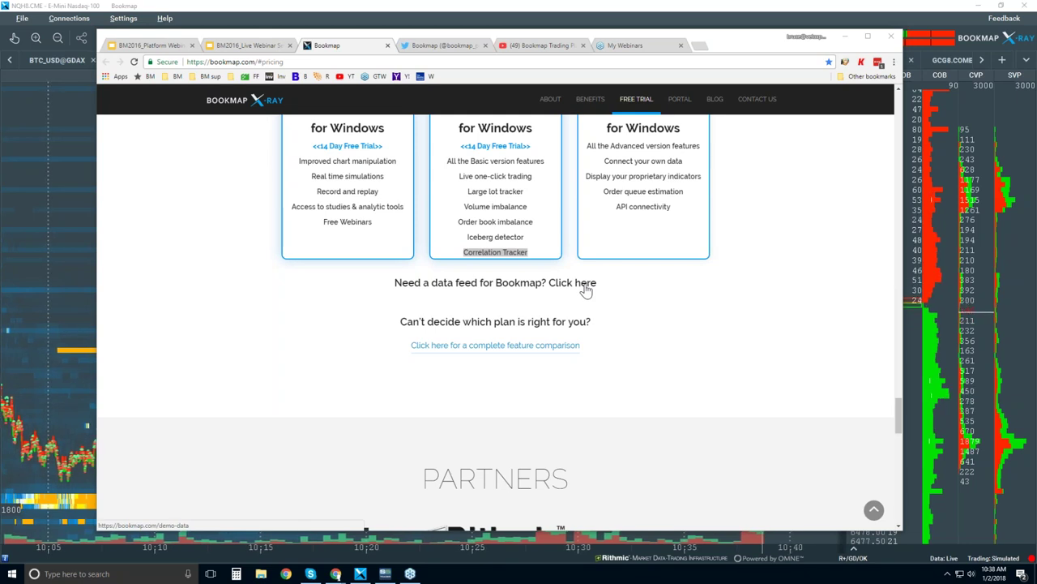
scroll(352, 231, "up", 1)
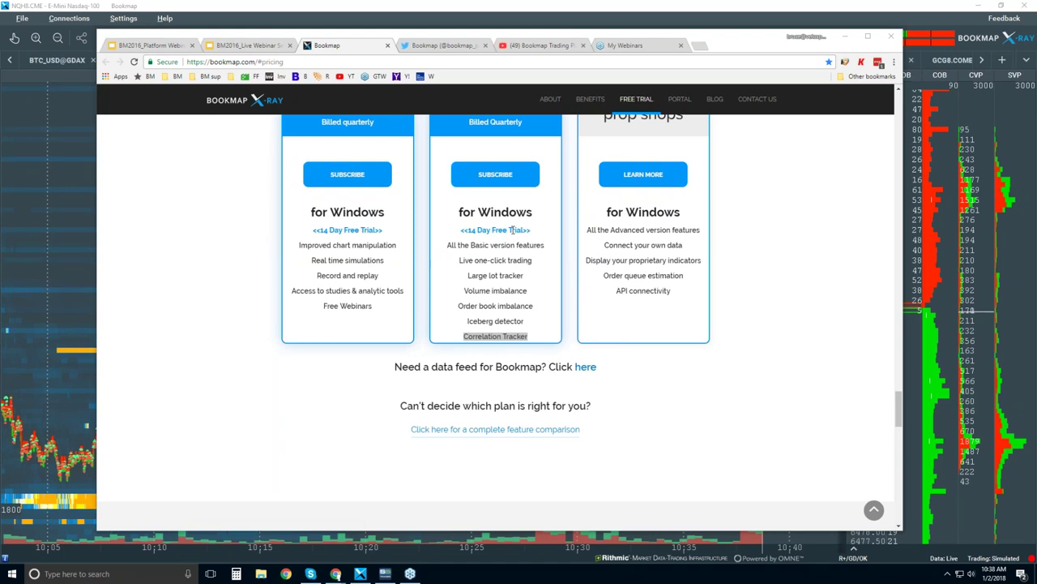
scroll(555, 386, "up", 1)
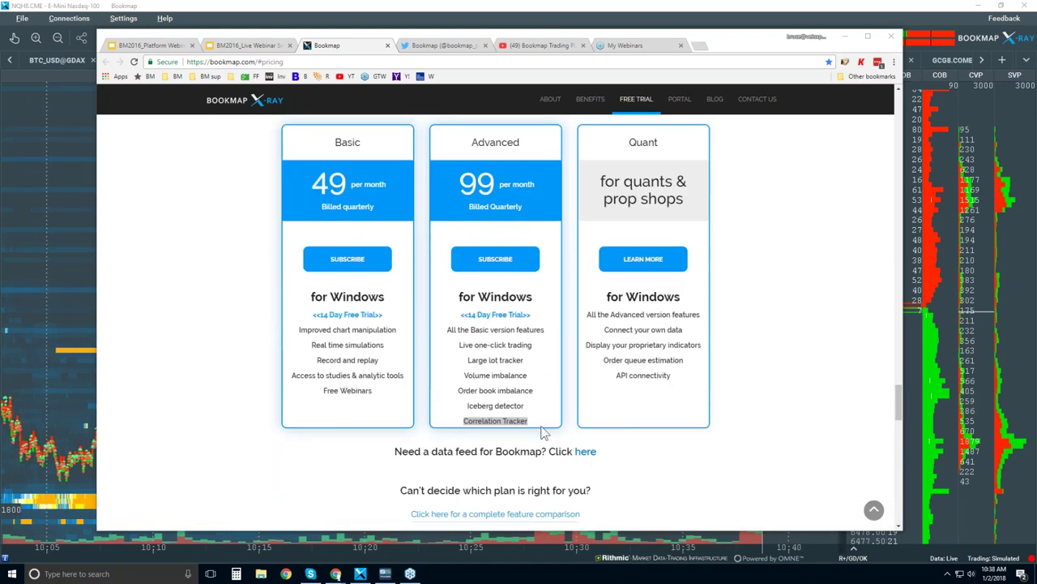
scroll(543, 429, "down", 1)
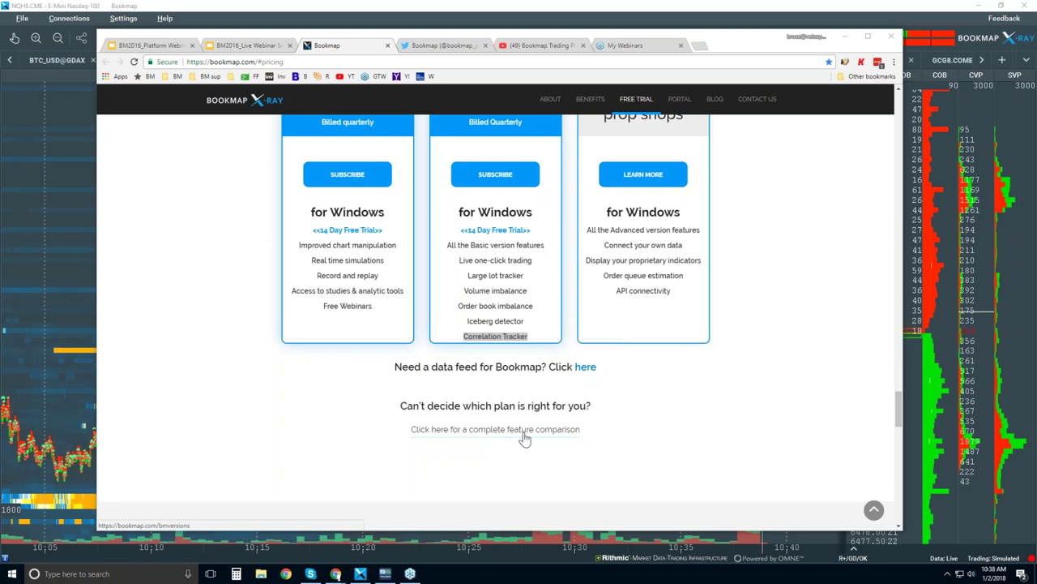
scroll(548, 212, "up", 1)
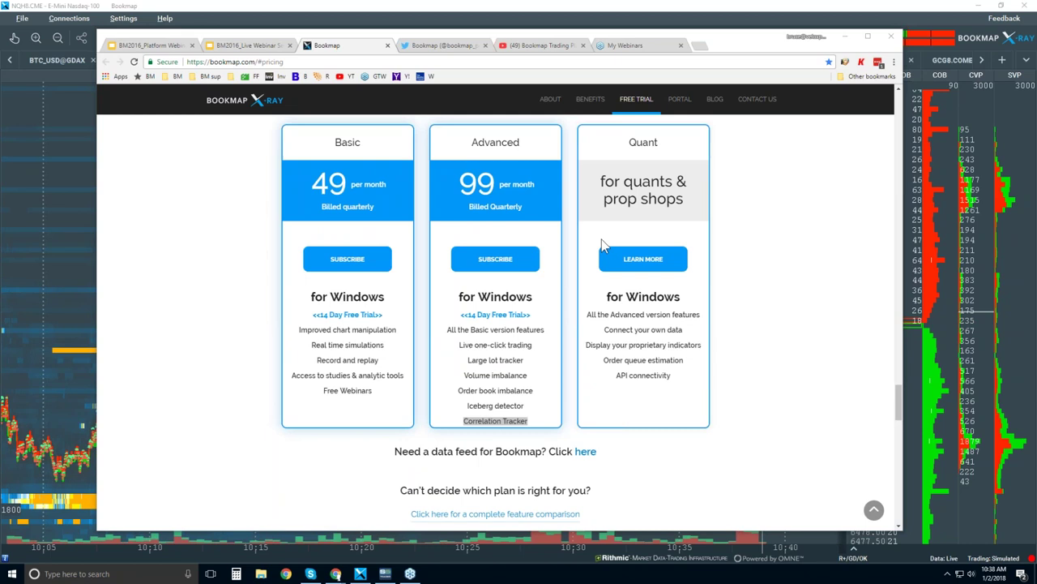
left_click(444, 45)
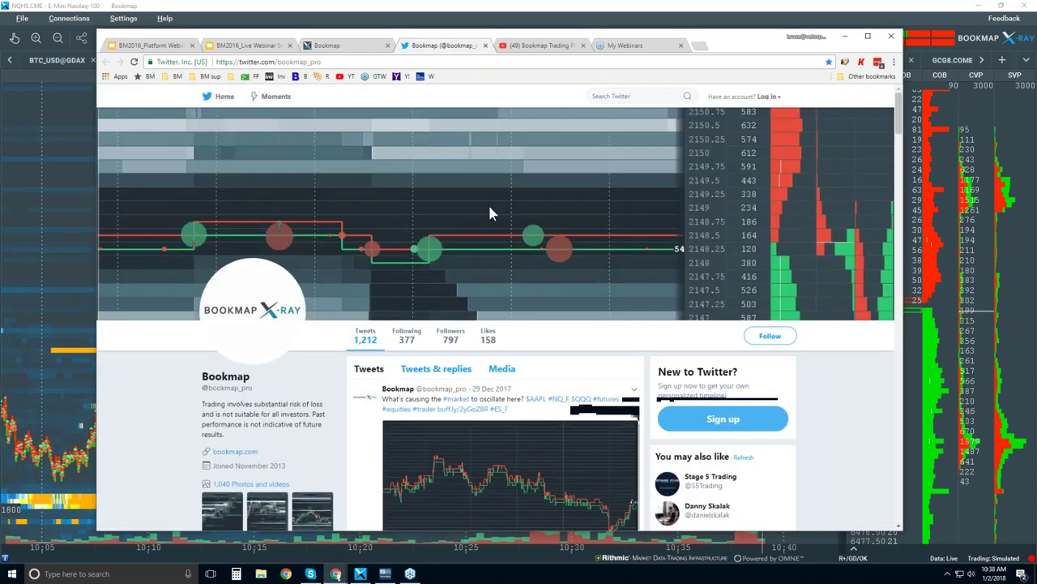
Step: Switch to the Bookmap Trading Platform YouTube channel
left_click(525, 47)
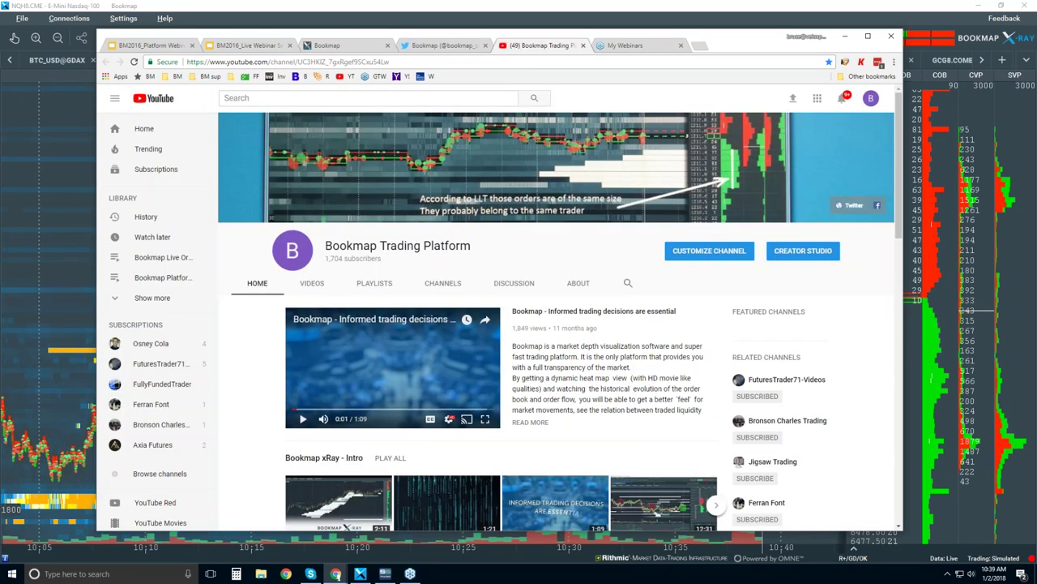
Step: Scroll through the YouTube channel's playlists, then bring the Bookmap NQH8 chart window forward
scroll(351, 316, "down", 2)
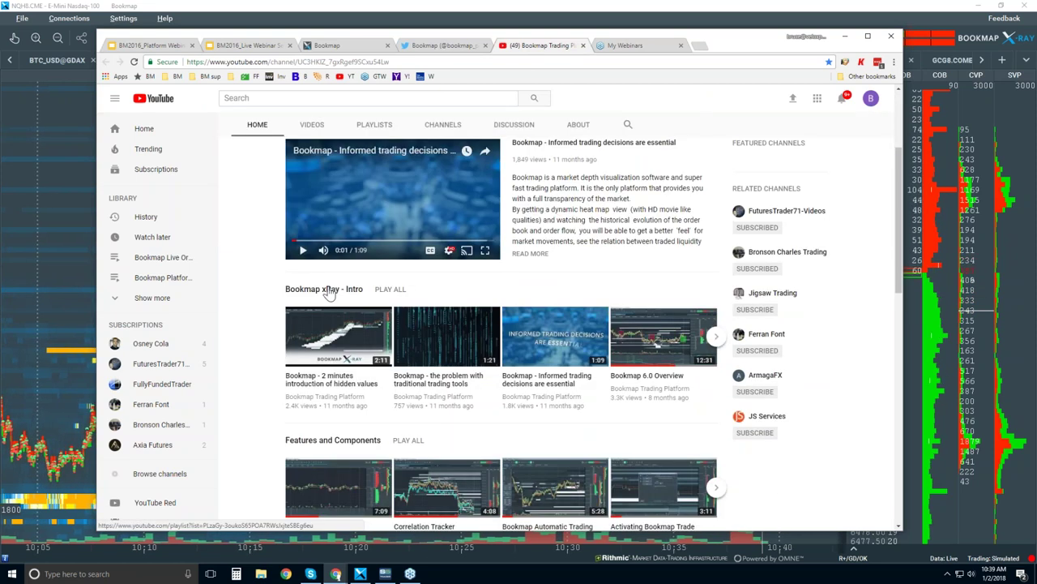
scroll(328, 294, "down", 2)
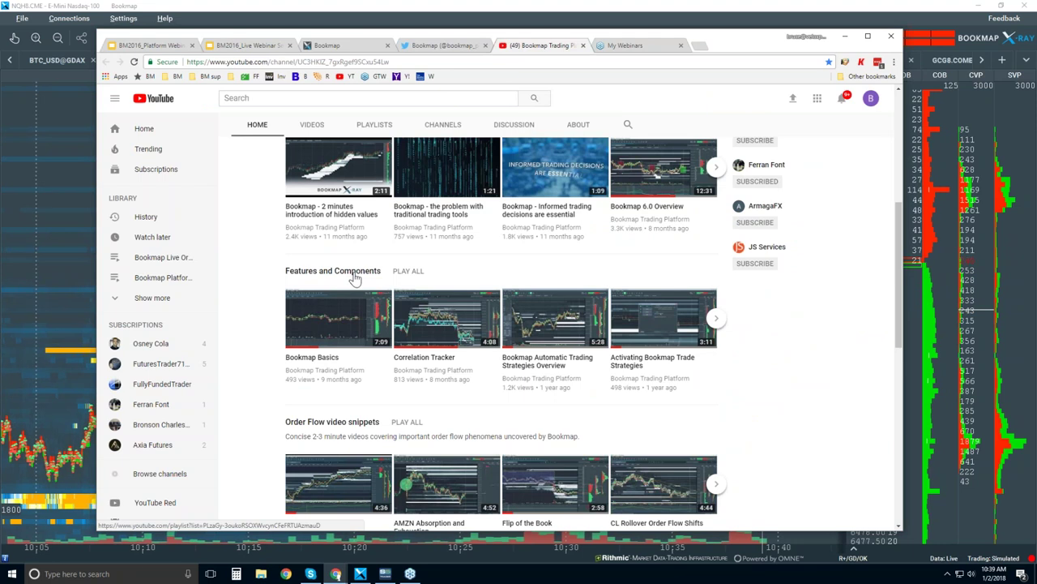
scroll(354, 278, "down", 2)
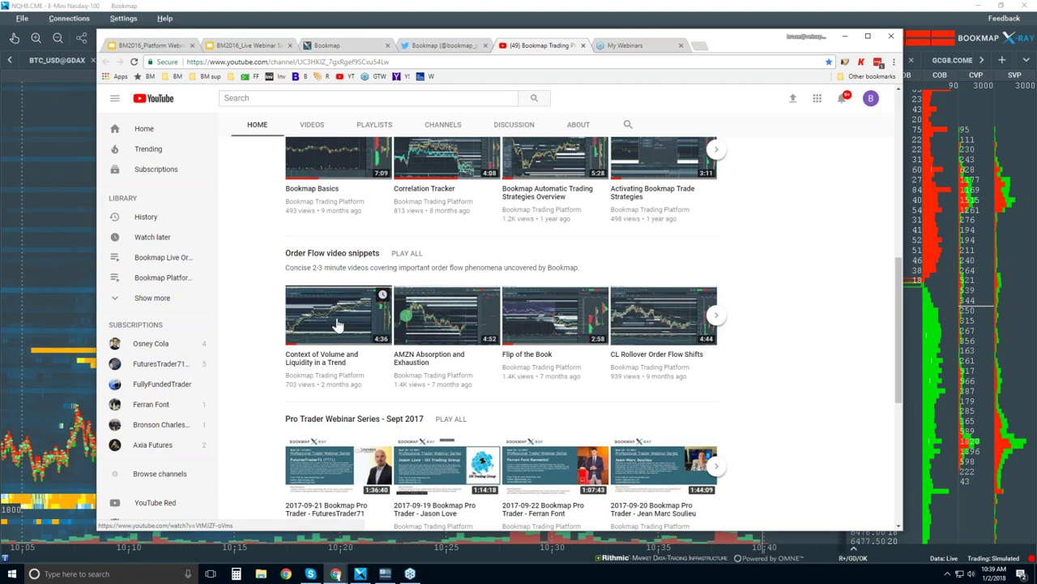
left_click(387, 9)
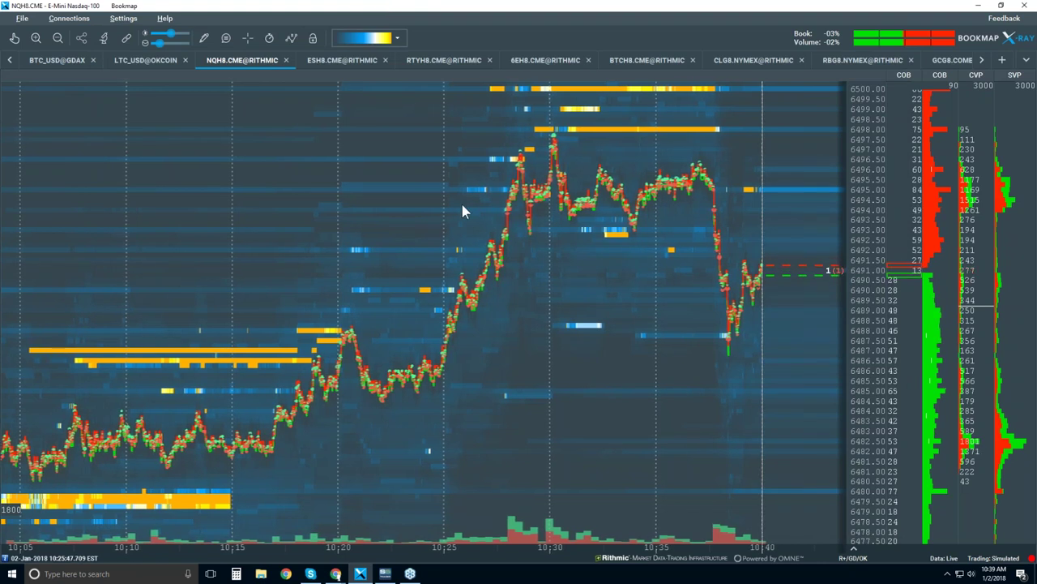
scroll(462, 211, "down", 2)
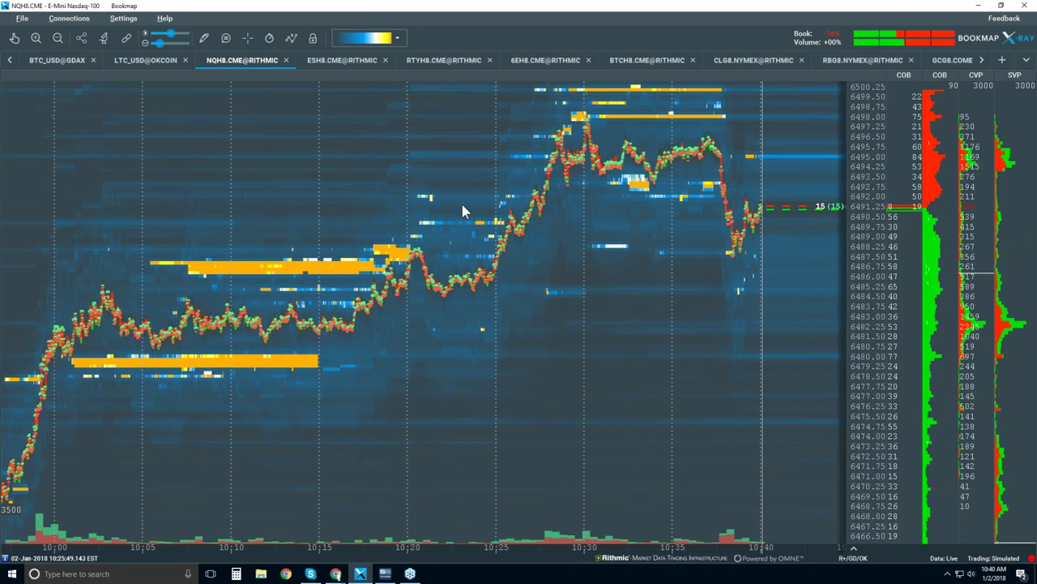
scroll(466, 210, "down", 1)
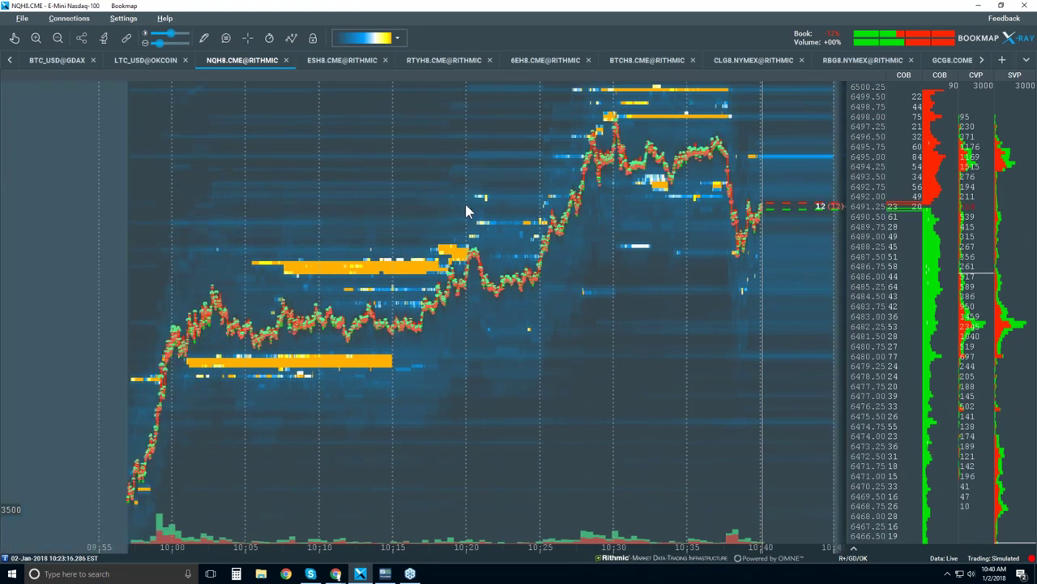
scroll(466, 209, "down", 1)
scroll(466, 209, "down", 1)
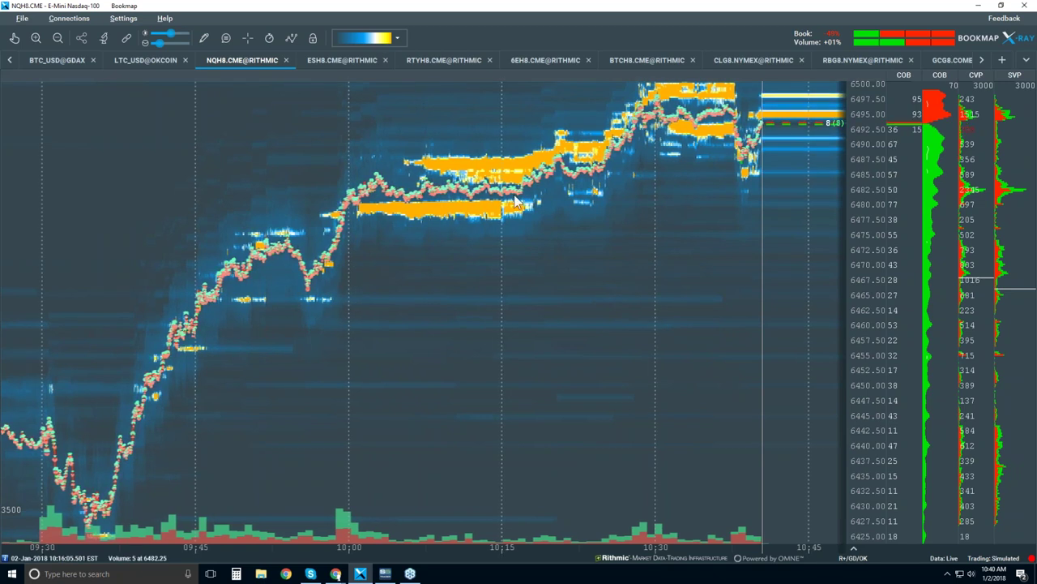
scroll(514, 201, "up", 3)
scroll(514, 201, "up", 2)
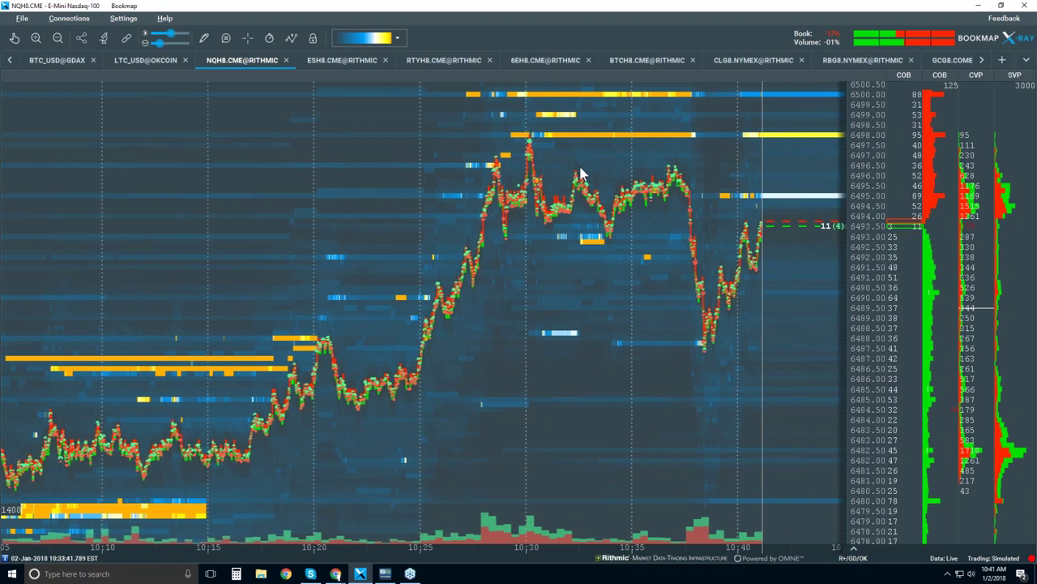
left_click(293, 39)
Step: Turn on Candlestick Bars and hide the Volume Dots, Best Bid/Ask, Heatmap and Extended layers
left_click(313, 83)
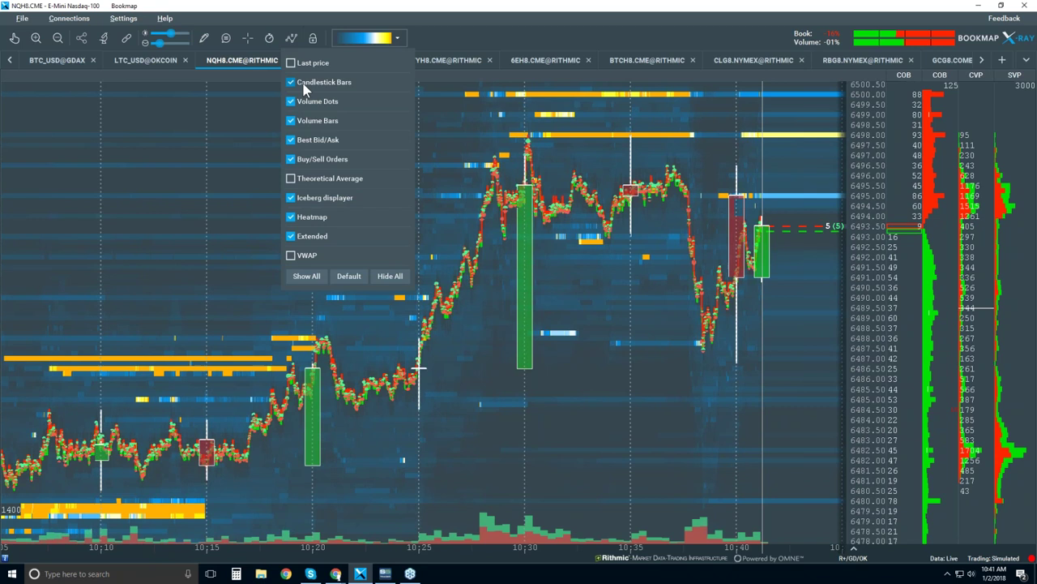
left_click(313, 102)
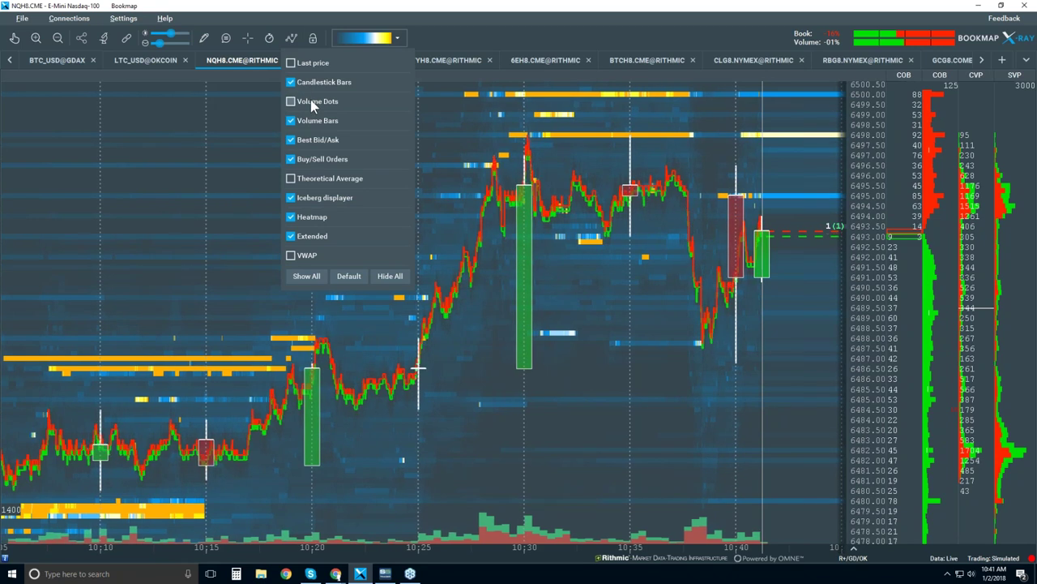
left_click(294, 142)
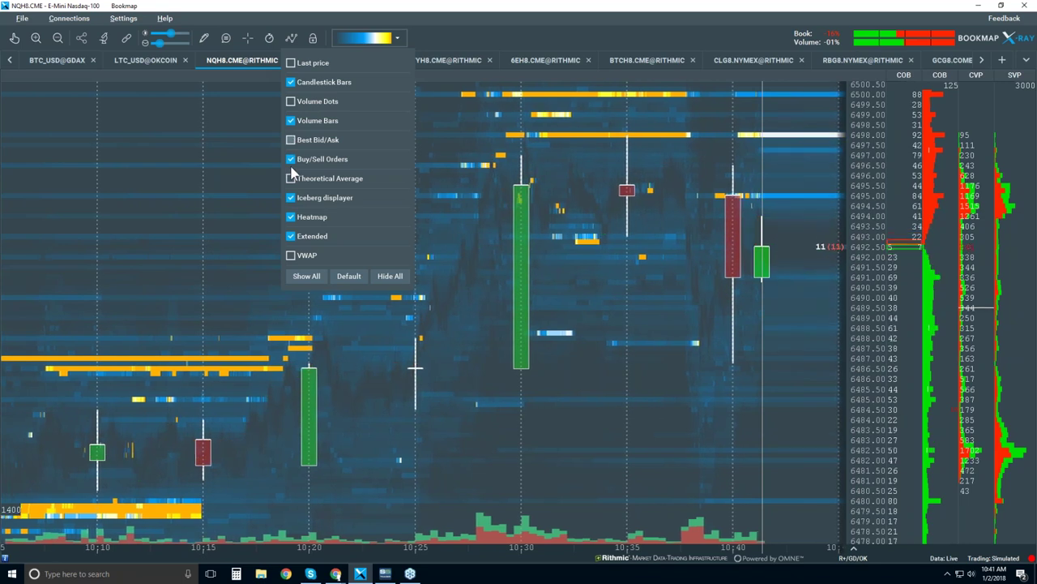
left_click(291, 236)
left_click(291, 216)
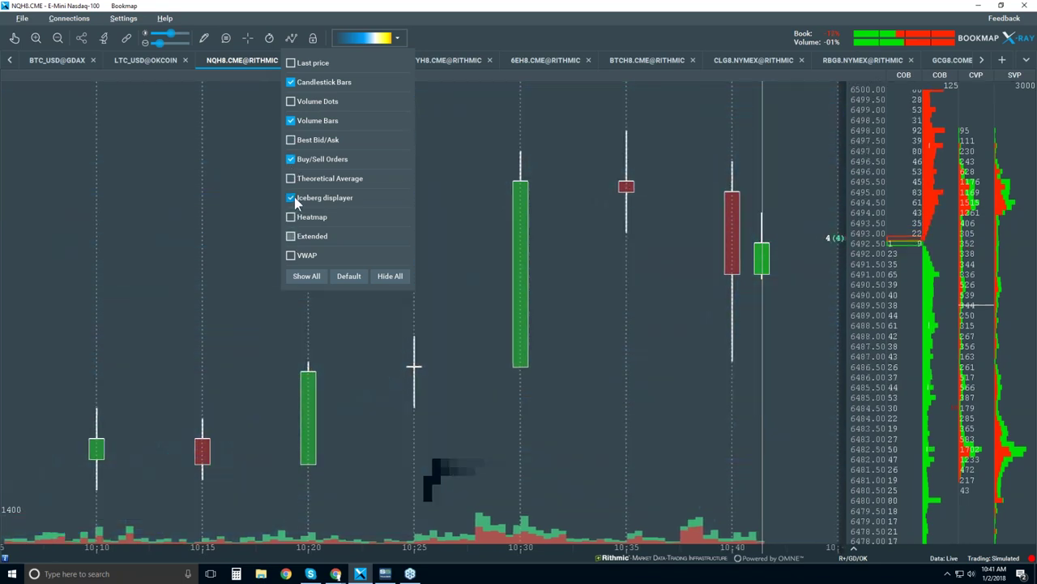
left_click(467, 152)
scroll(448, 149, "down", 2)
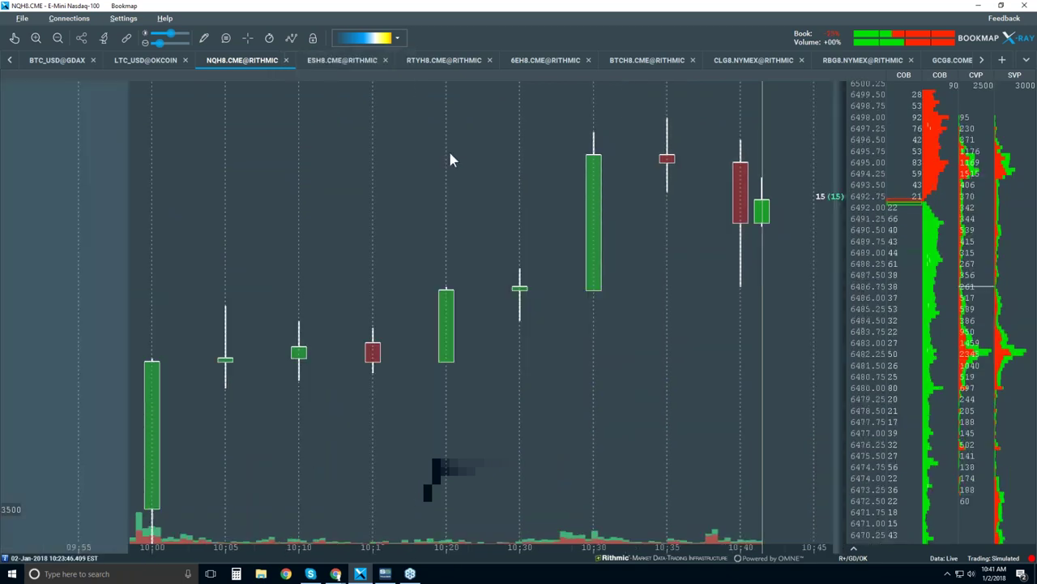
scroll(449, 153, "down", 2)
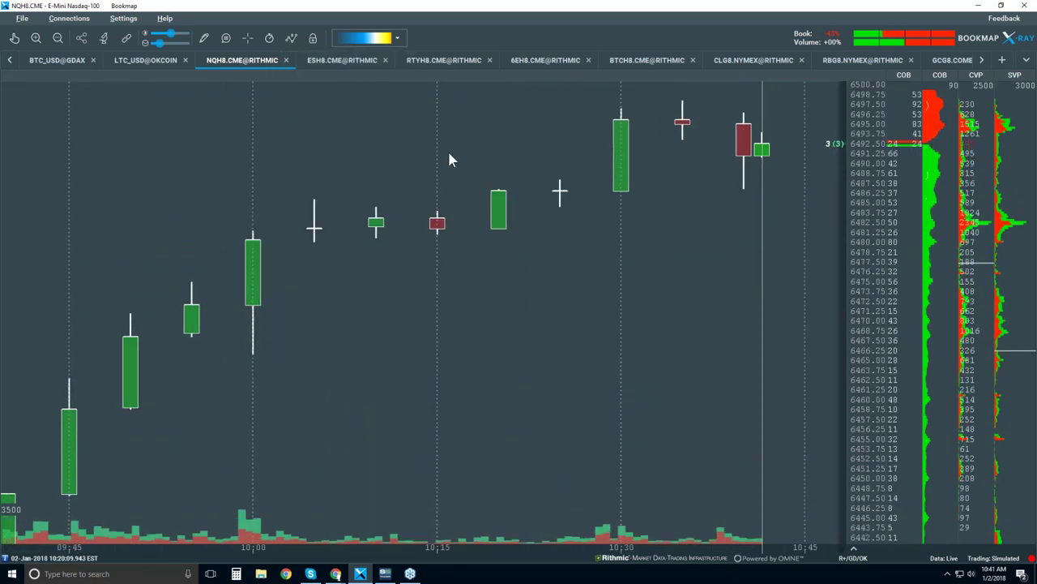
scroll(448, 153, "down", 3)
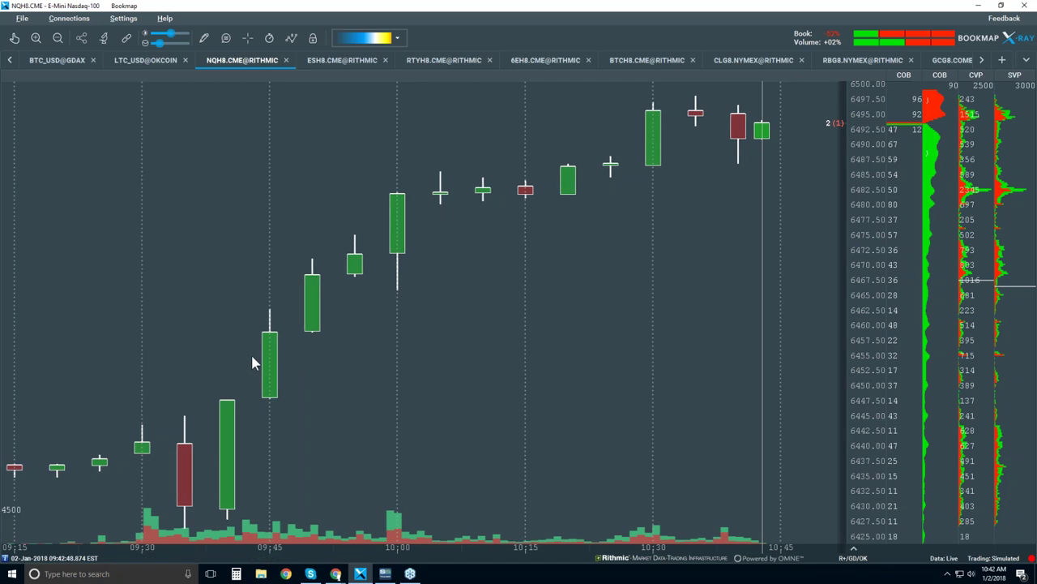
Step: Reopen the chart layers list from the indicators toolbar icon
left_click(292, 39)
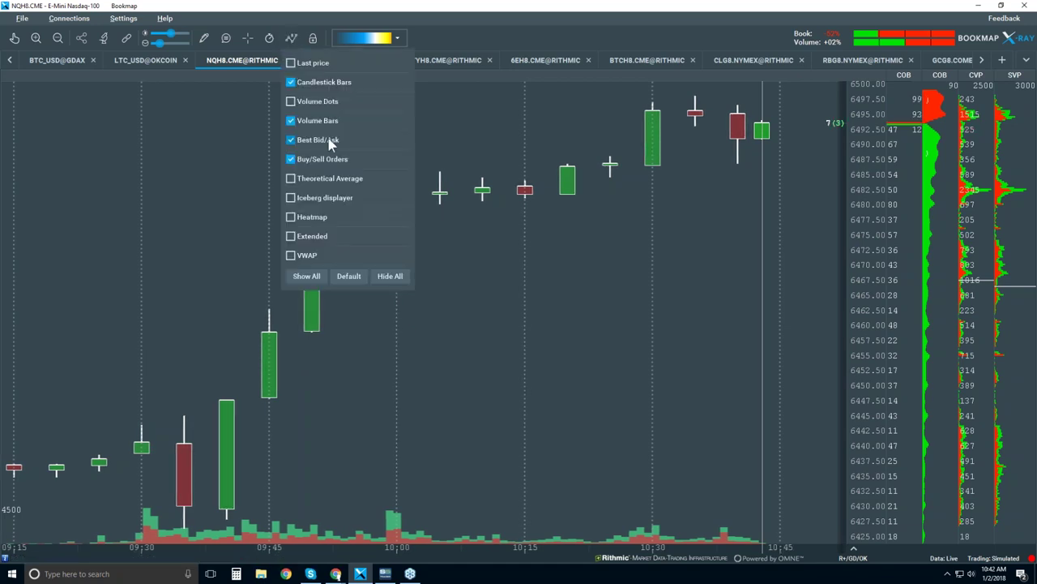
Step: Turn the Best Bid/Ask line back on and switch to the hand tool for panning
left_click(467, 228)
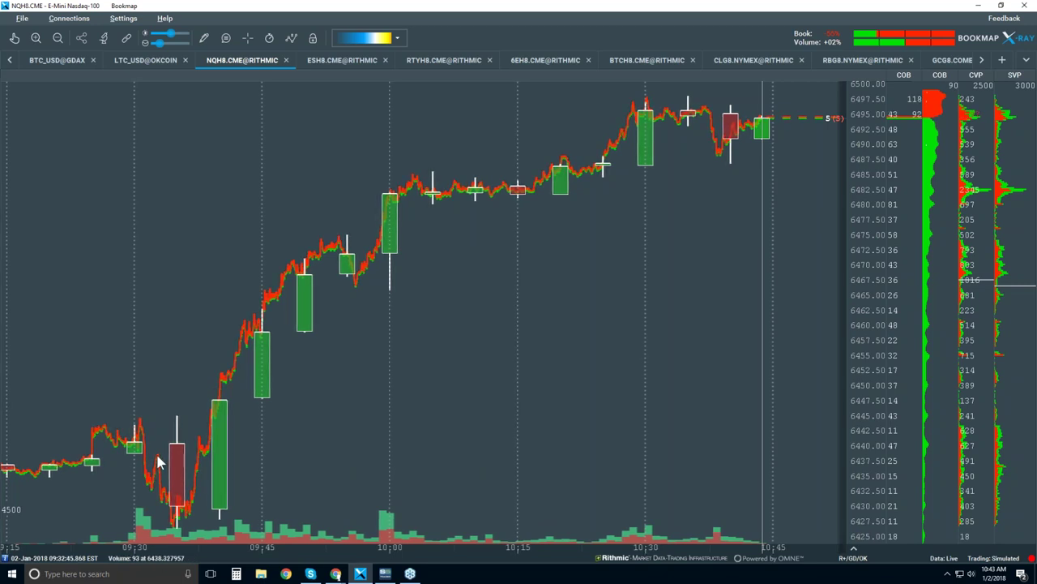
left_click(13, 39)
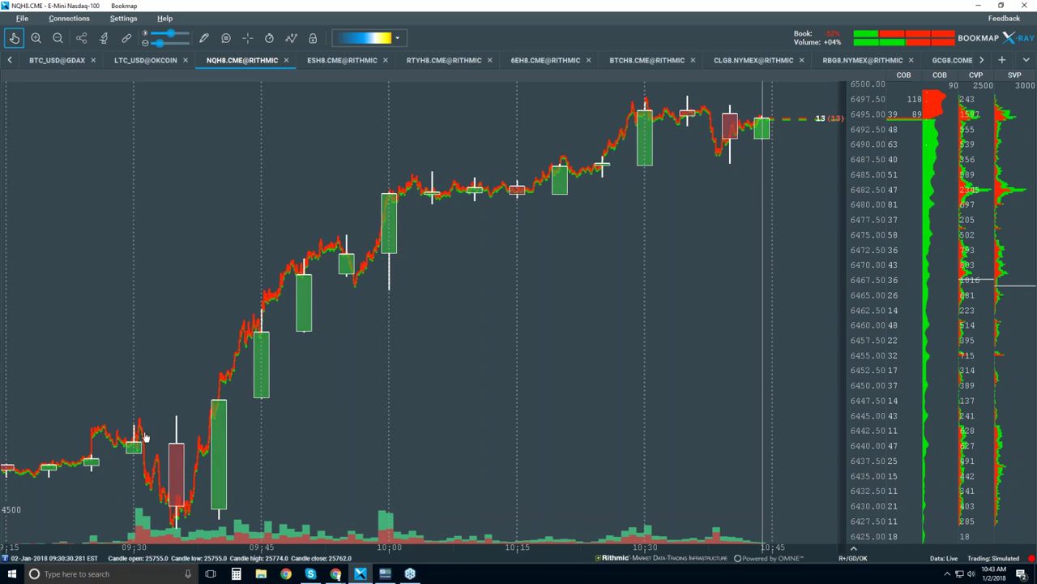
scroll(151, 424, "up", 2)
left_click_drag(161, 371, 353, 327)
scroll(353, 327, "up", 1)
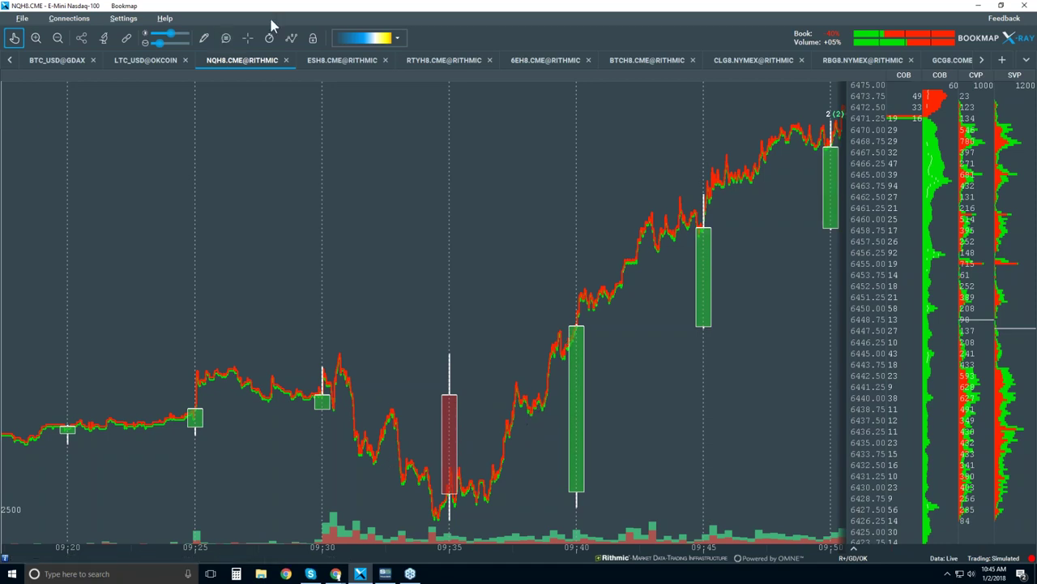
Step: Turn Volume Dots back on and enlarge them with the dot-size slider
left_click(291, 38)
left_click(321, 102)
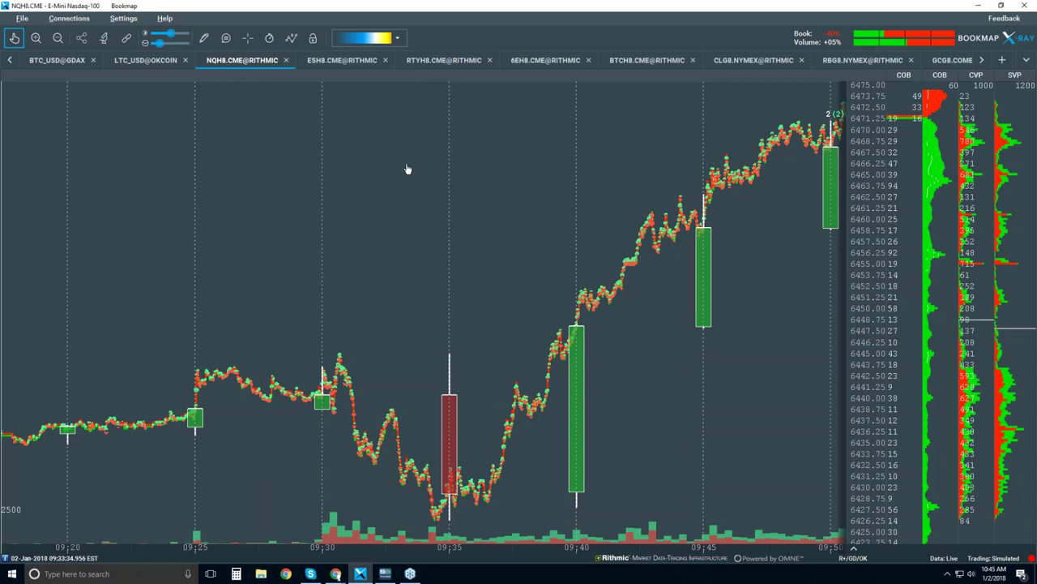
left_click_drag(166, 44, 160, 42)
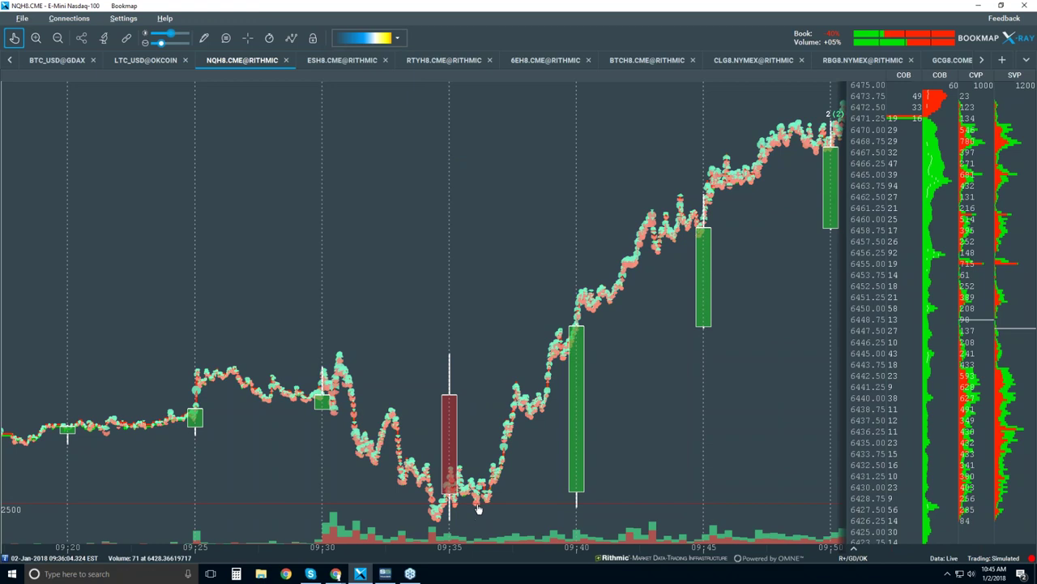
Step: Raise the Volume Dots scaling rate in Studies configuration so dots grow more with traded volume
left_click(144, 41)
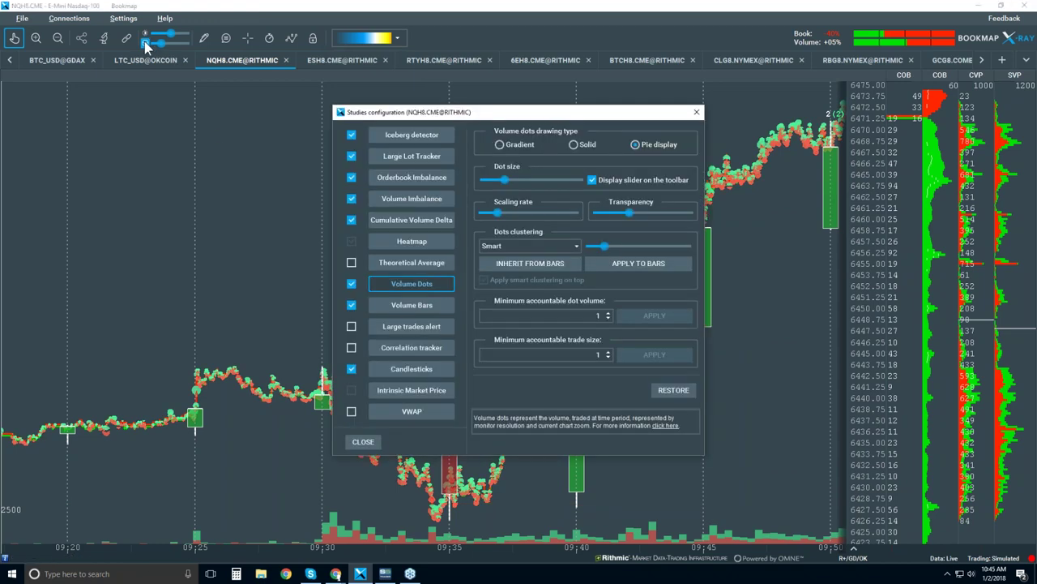
left_click_drag(498, 213, 499, 180)
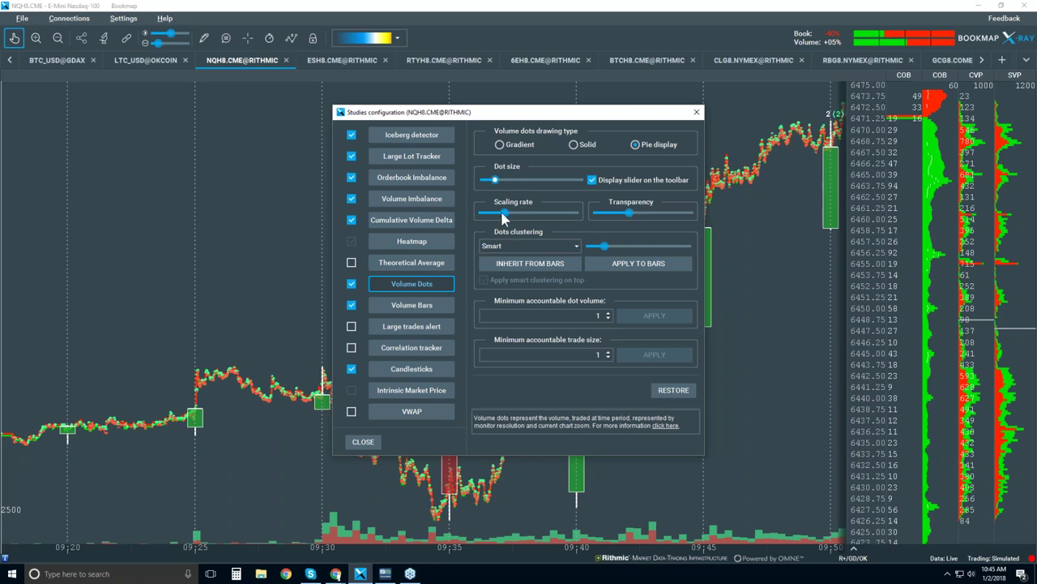
left_click(696, 112)
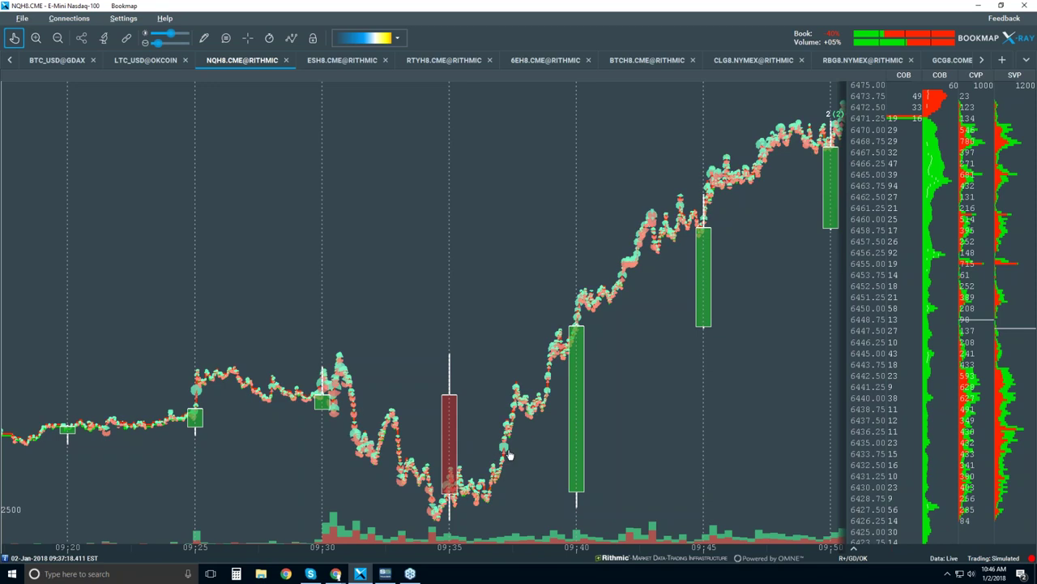
Step: Zoom the time axis in to millisecond detail around 09:37:09, panning slightly earlier
scroll(498, 447, "up", 2)
scroll(502, 442, "up", 3)
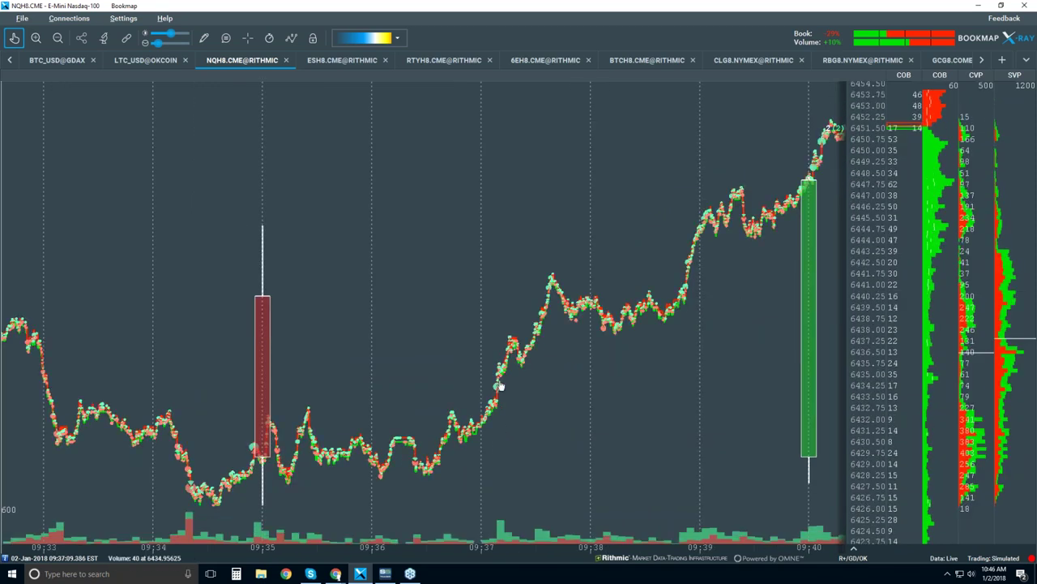
scroll(500, 382, "up", 4)
scroll(491, 305, "up", 4)
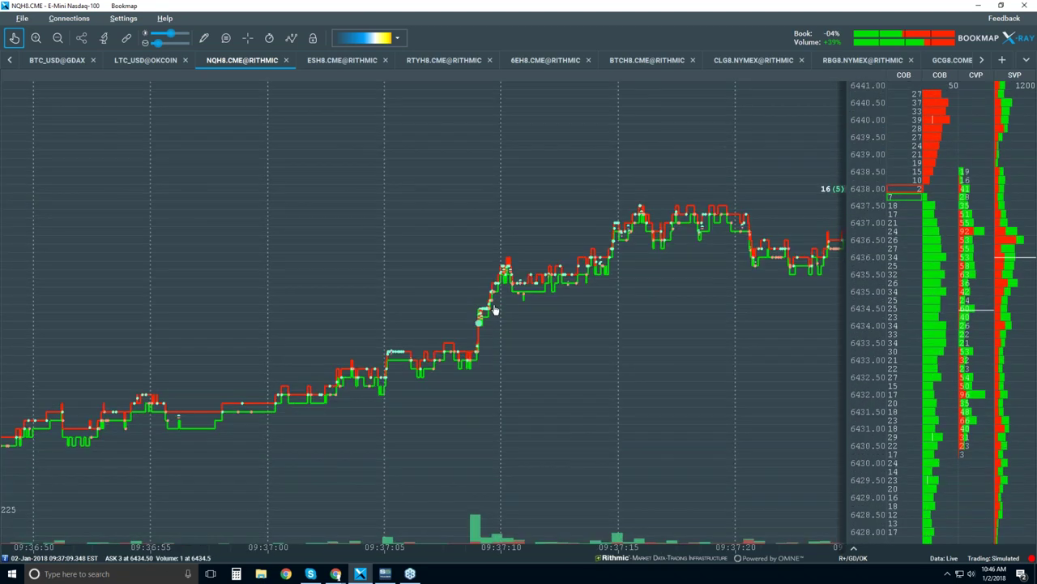
scroll(397, 321, "up", 3)
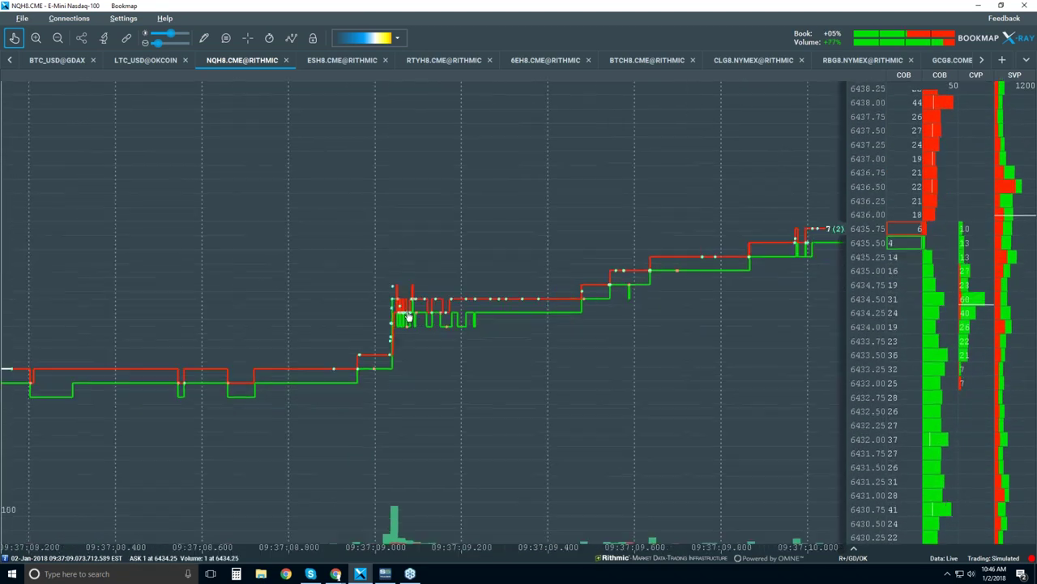
scroll(384, 312, "up", 4)
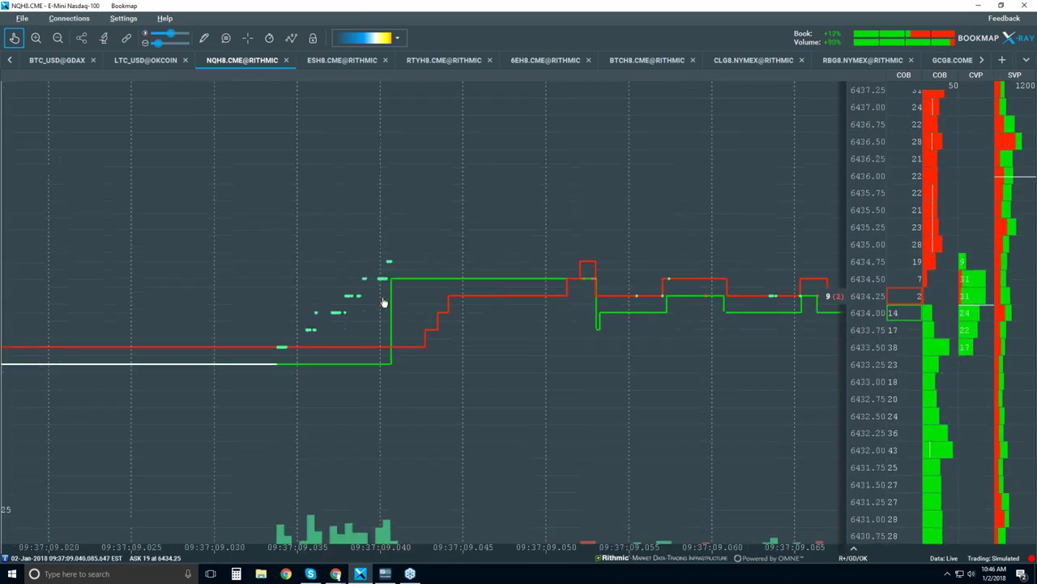
scroll(384, 303, "up", 1)
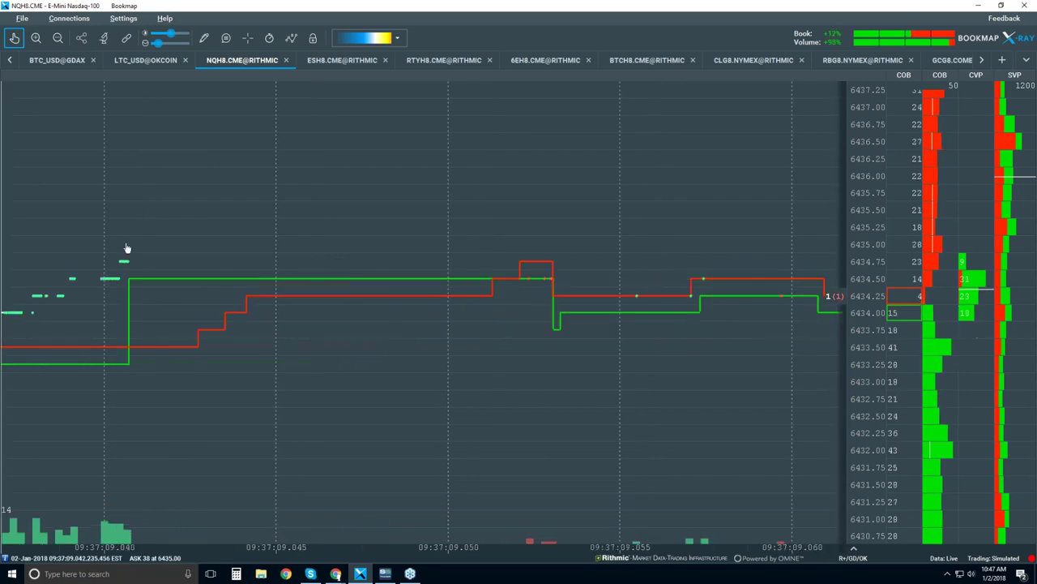
left_click_drag(126, 248, 231, 251)
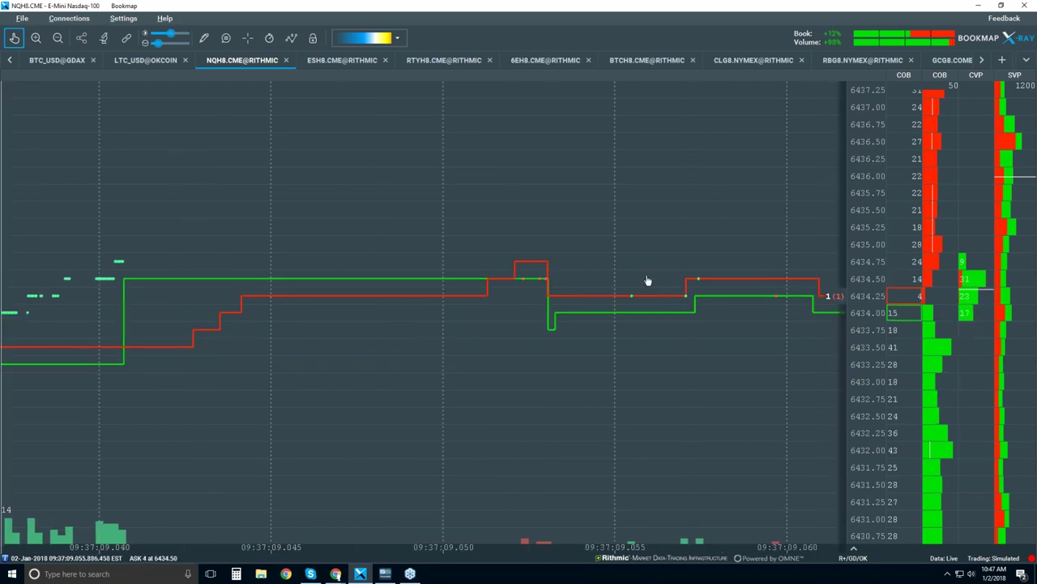
scroll(725, 294, "up", 2)
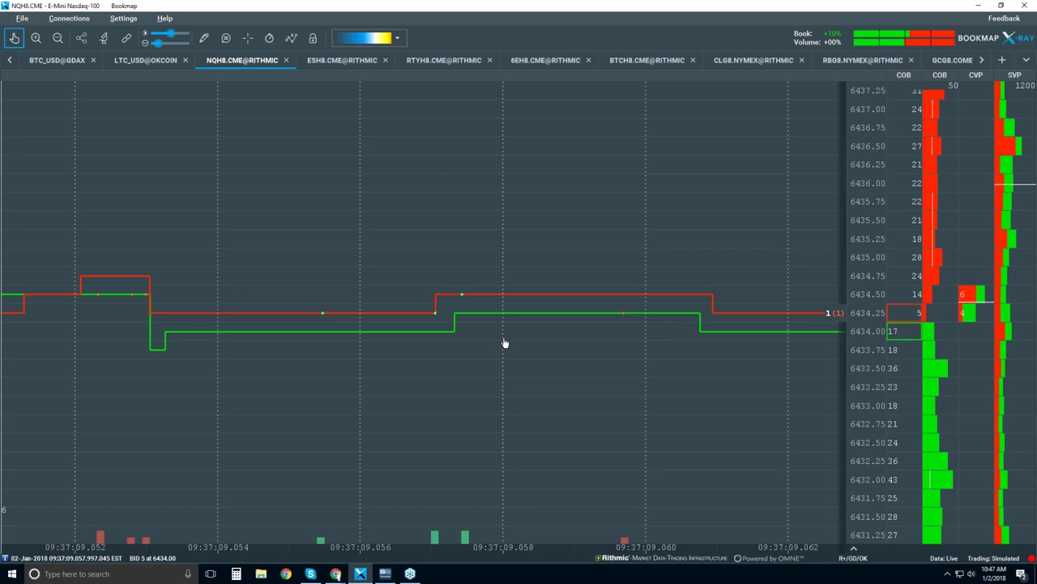
Step: Enable Show data tooltip so chart points report time, size and price
left_click(226, 41)
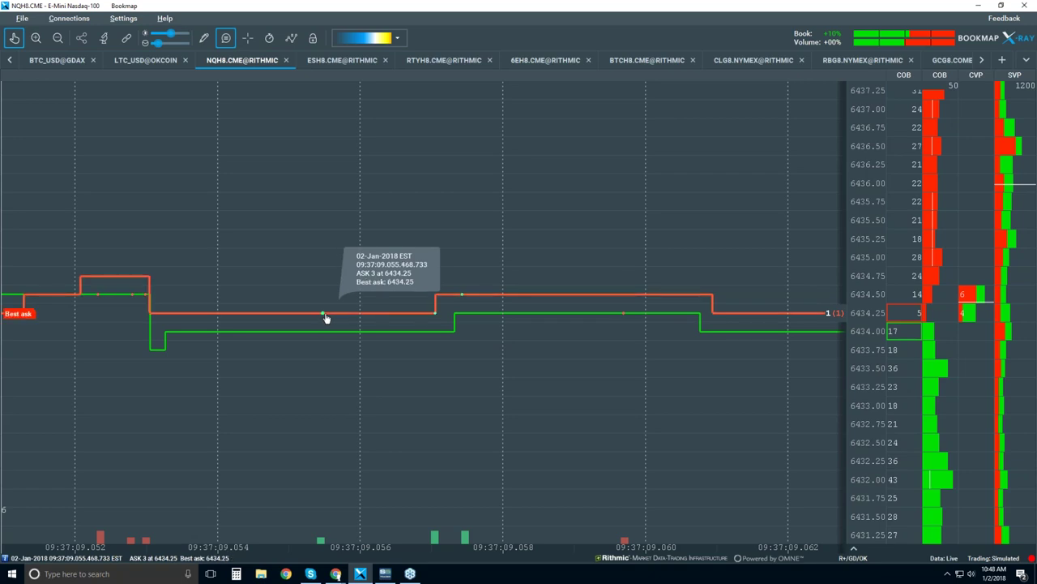
scroll(326, 318, "up", 10)
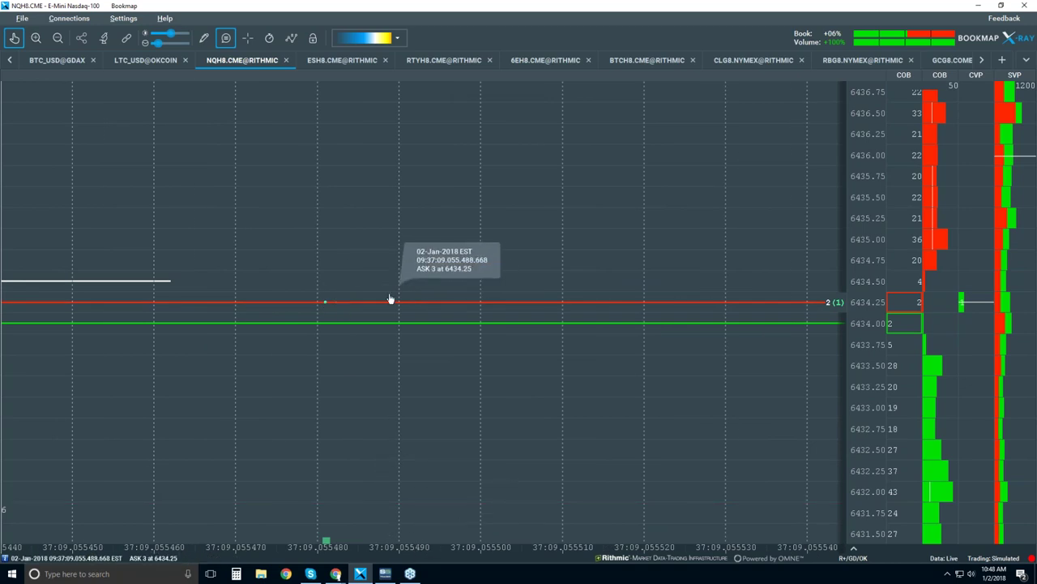
scroll(394, 289, "down", 2)
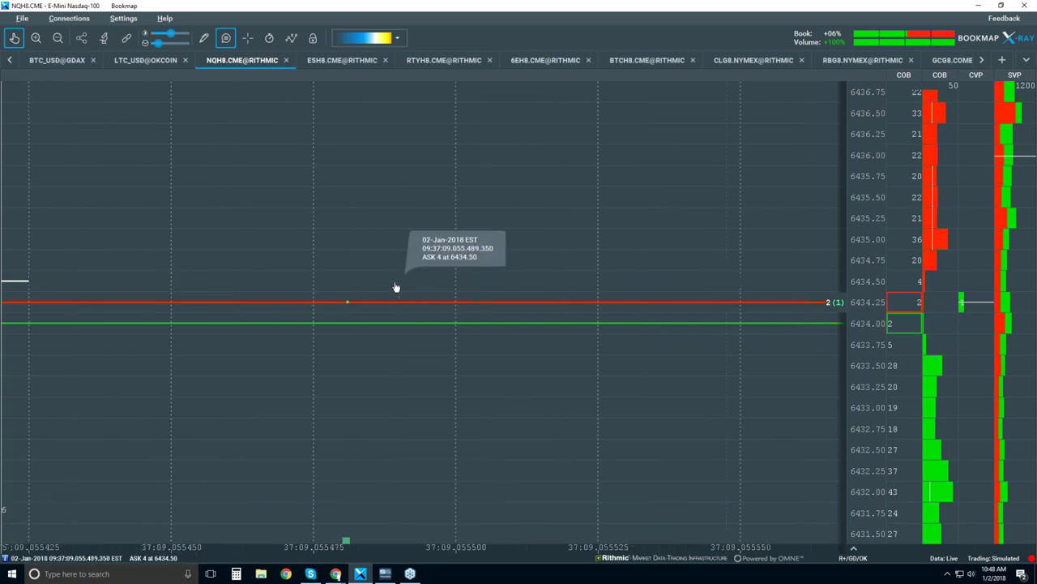
scroll(396, 287, "down", 4)
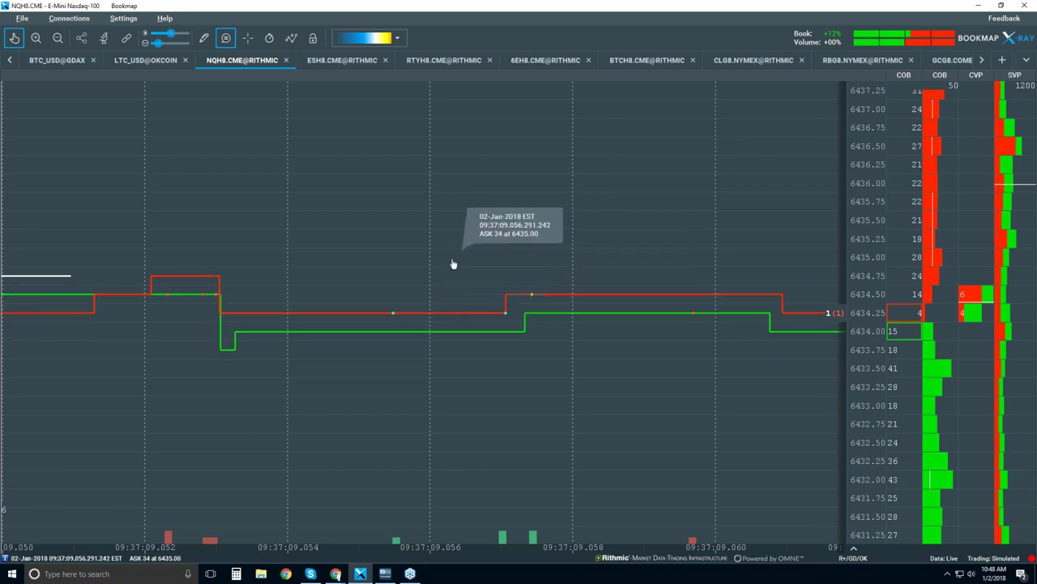
scroll(453, 264, "down", 3)
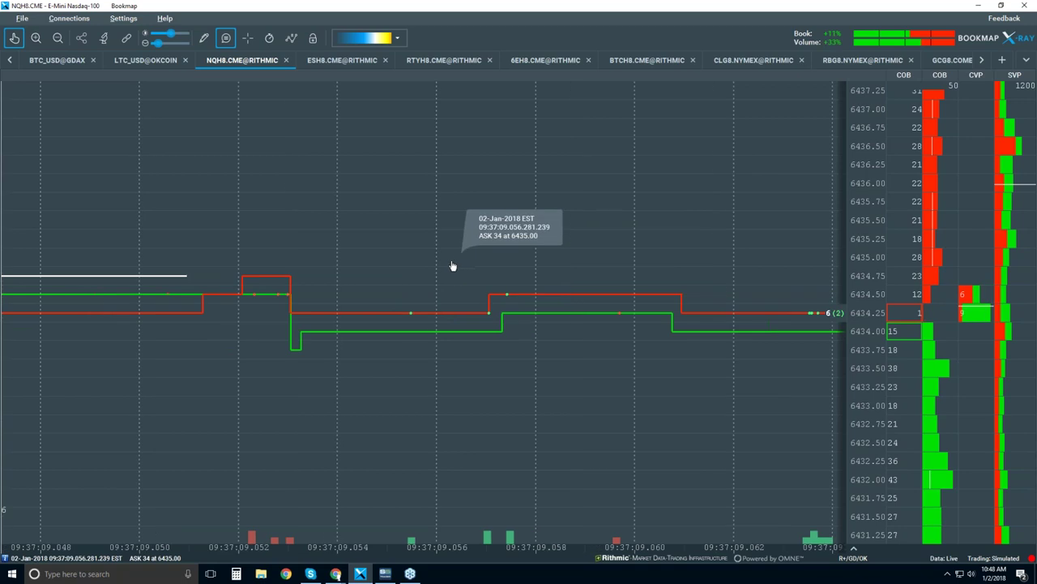
scroll(453, 265, "down", 2)
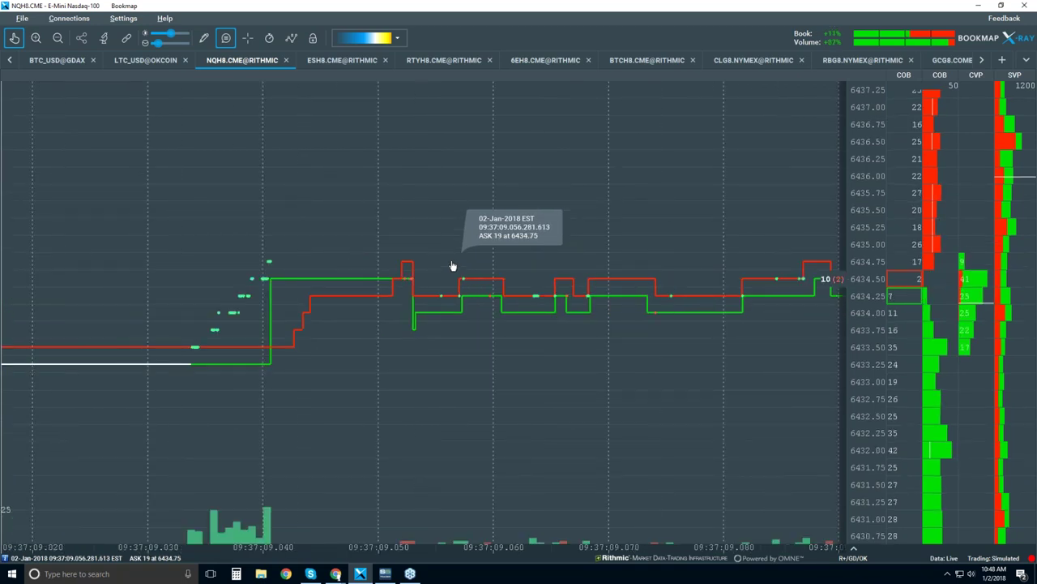
scroll(453, 265, "down", 2)
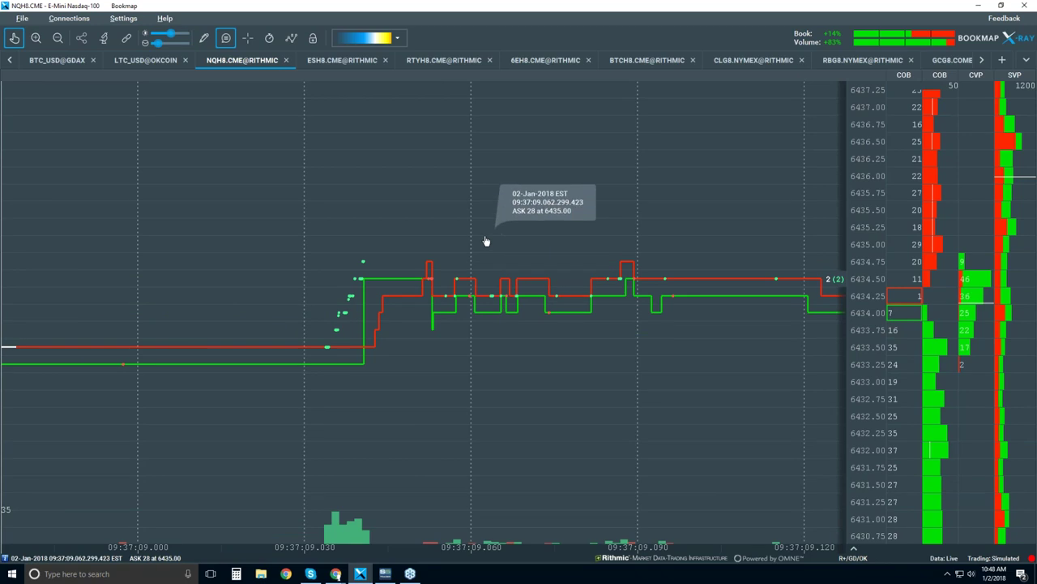
scroll(486, 241, "down", 5)
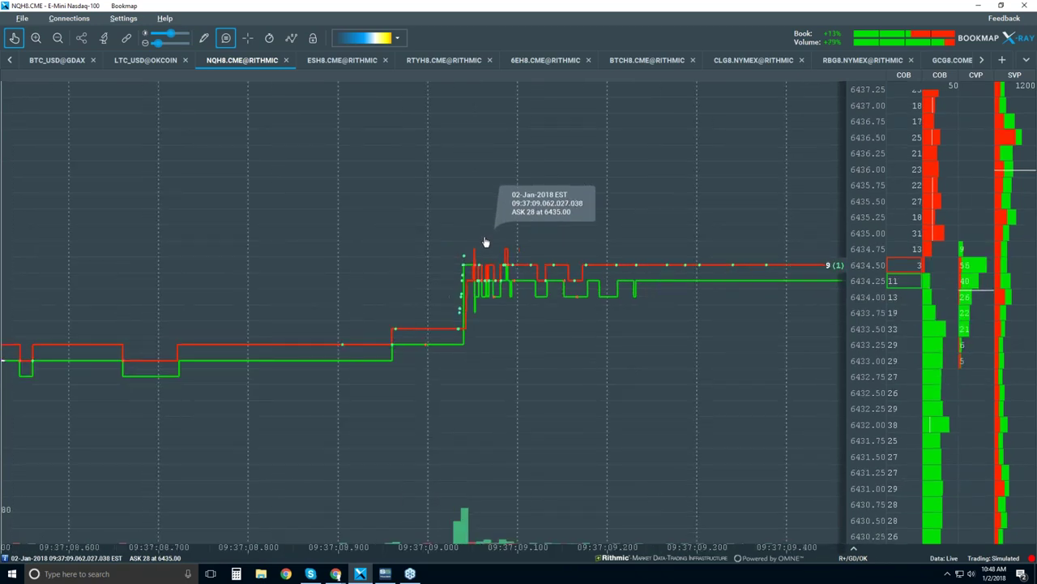
scroll(485, 241, "down", 6)
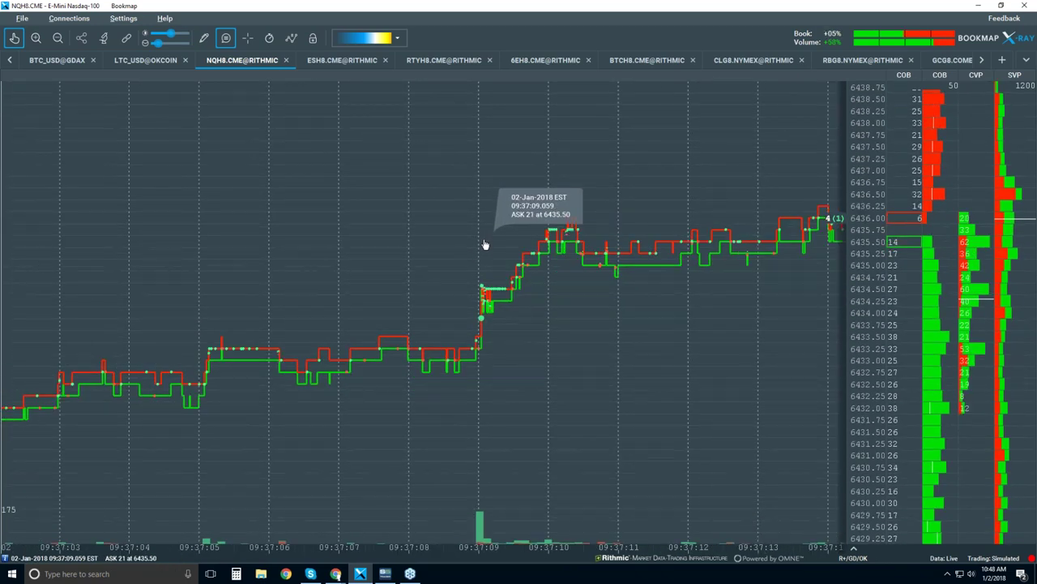
scroll(484, 244, "down", 3)
scroll(484, 245, "down", 2)
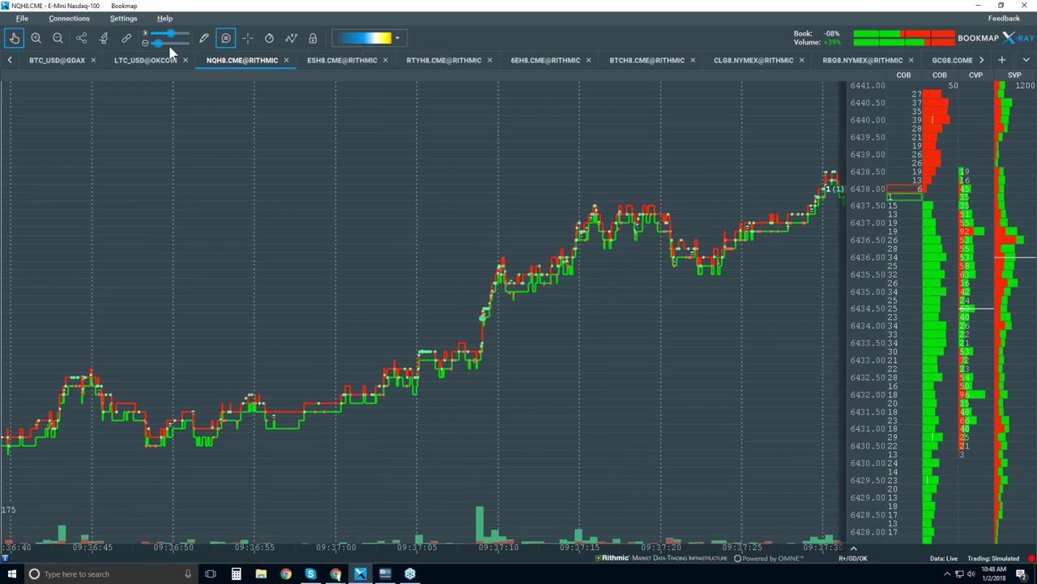
Step: Zoom out to about 09:32–09:39 and shrink the volume-dot bubbles with the toolbar slider
left_click_drag(160, 43, 162, 44)
mouse_move(486, 324)
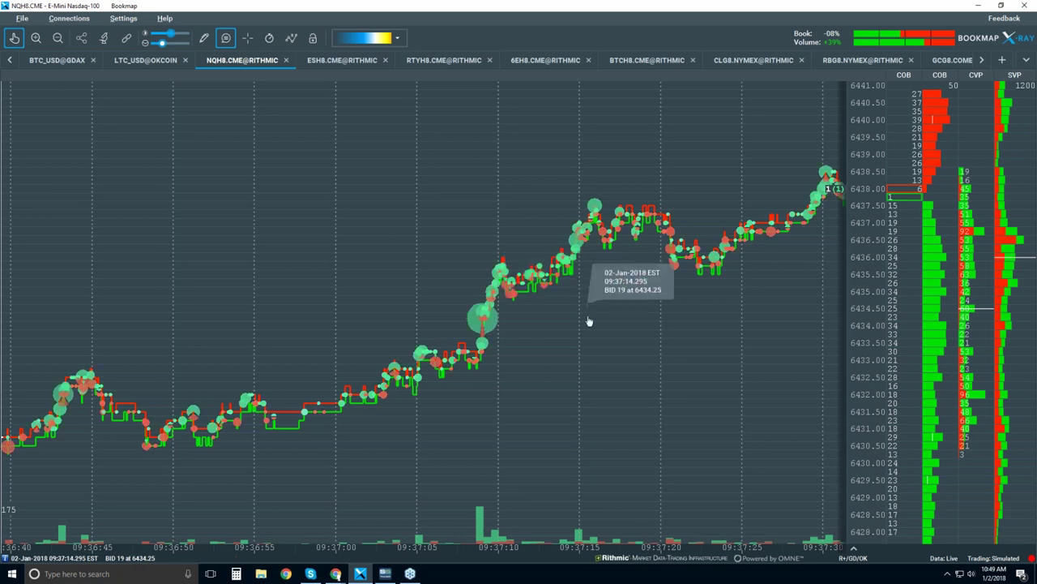
scroll(517, 303, "down", 3)
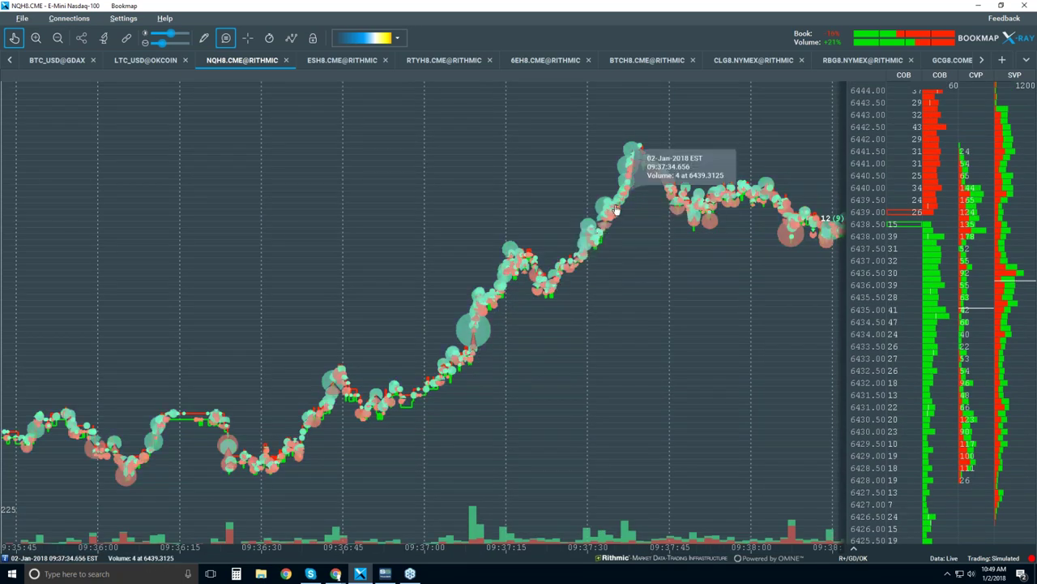
scroll(614, 212, "down", 2)
scroll(602, 265, "down", 2)
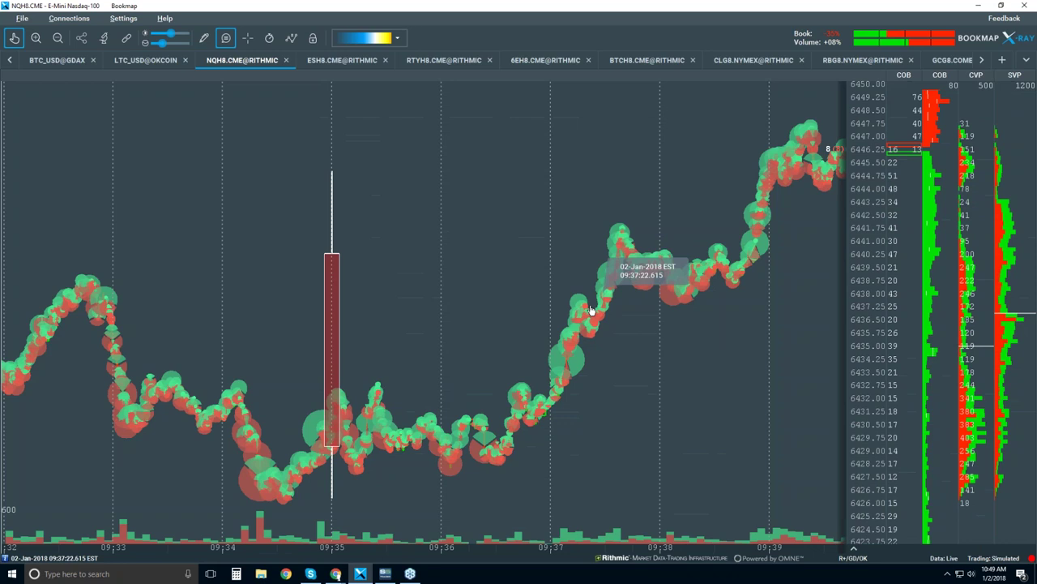
left_click_drag(163, 45, 159, 45)
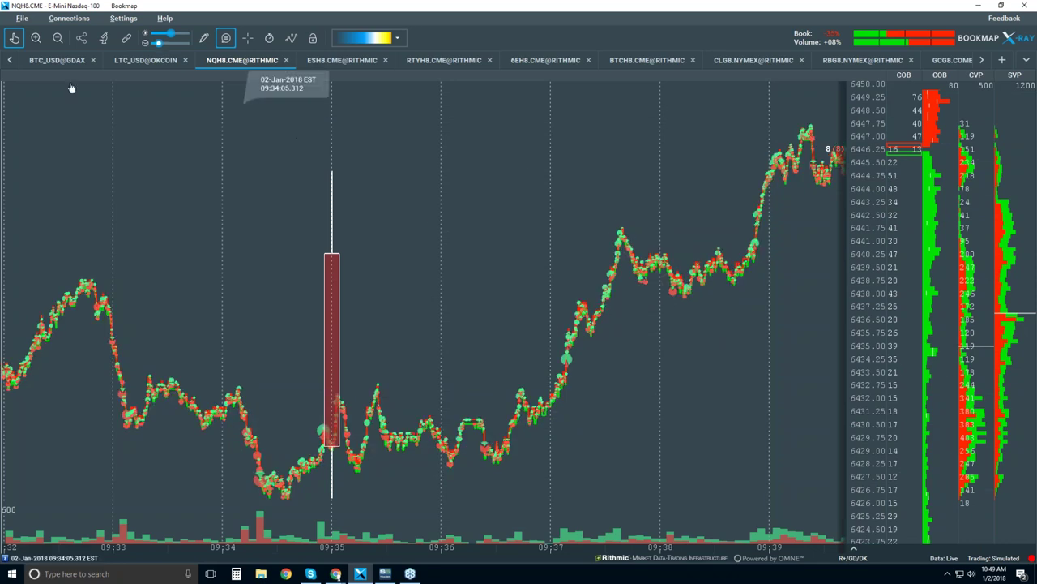
Step: Return the chart to live data and frame about 10:43–10:51 of trading
left_click(14, 37)
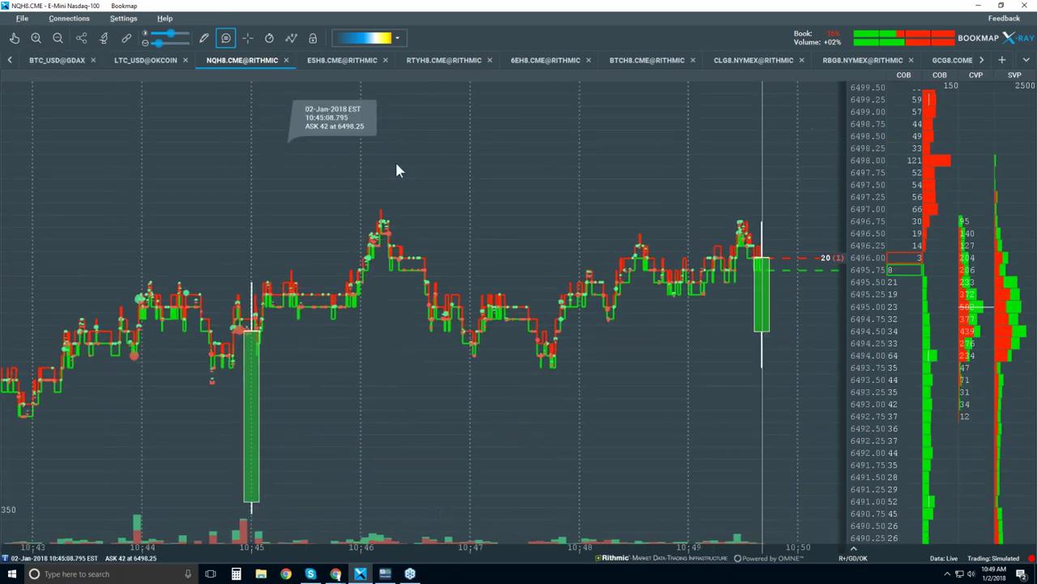
scroll(412, 166, "down", 3)
scroll(412, 167, "down", 3)
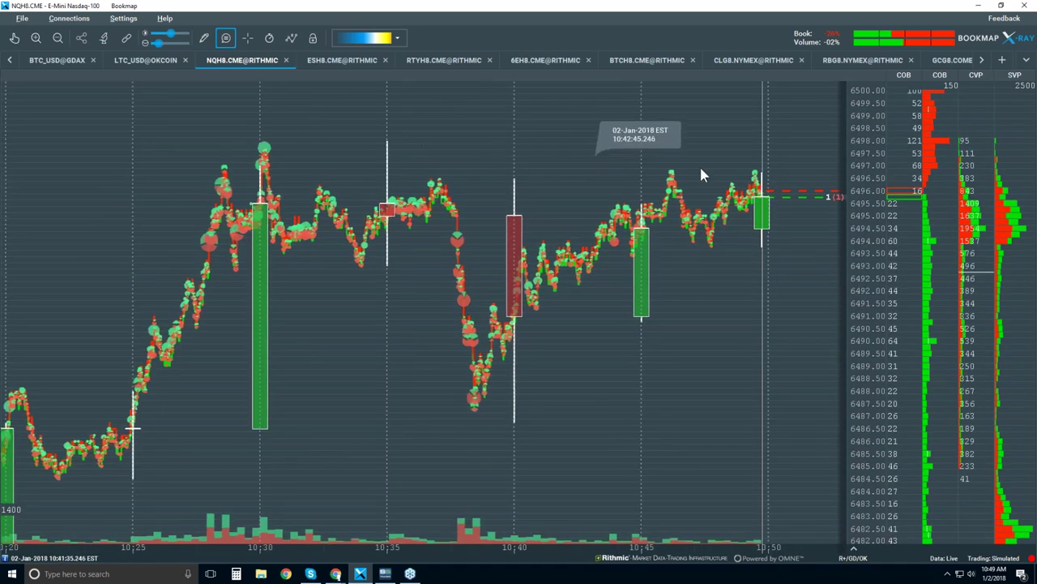
scroll(729, 148, "up", 2)
scroll(730, 152, "up", 3)
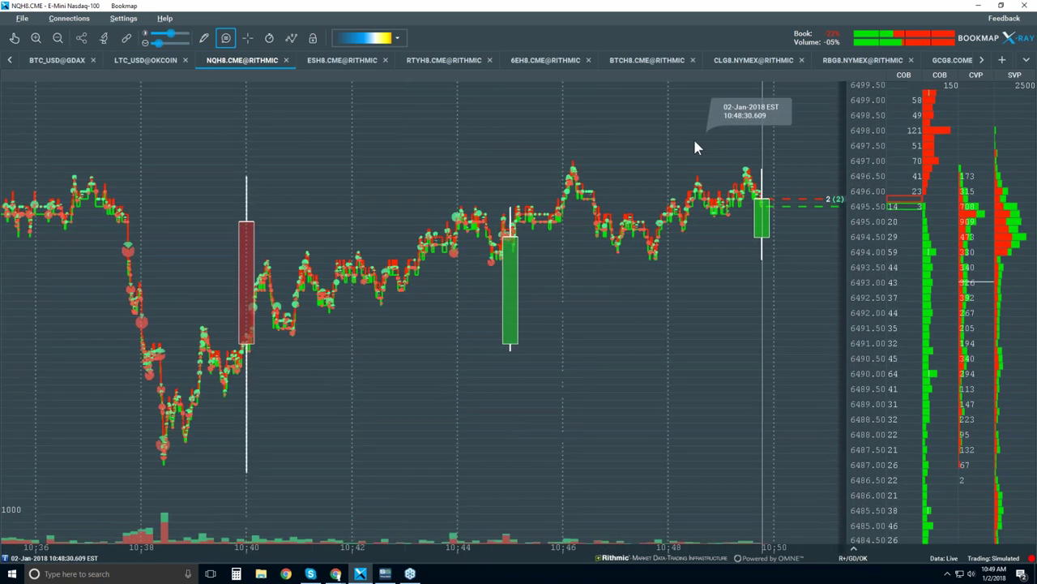
scroll(691, 143, "up", 2)
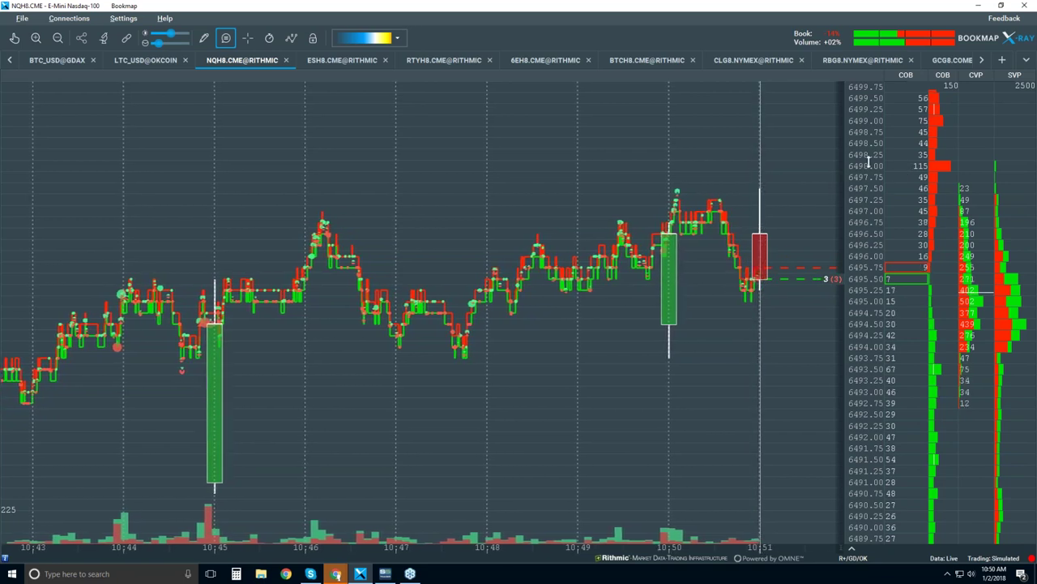
Step: Turn on the Heatmap/Extended layer from the layers list
left_click(291, 38)
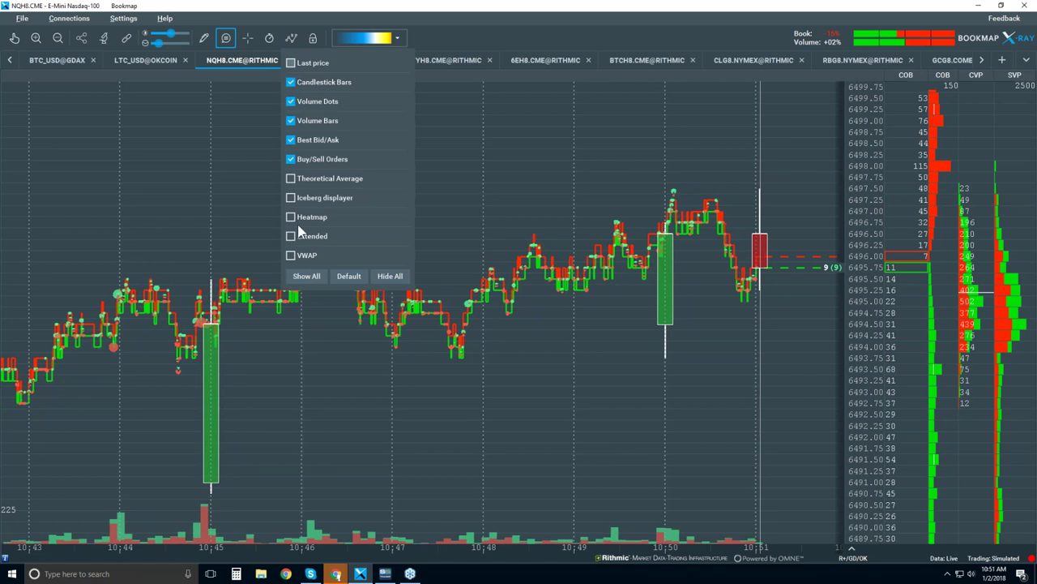
left_click(300, 237)
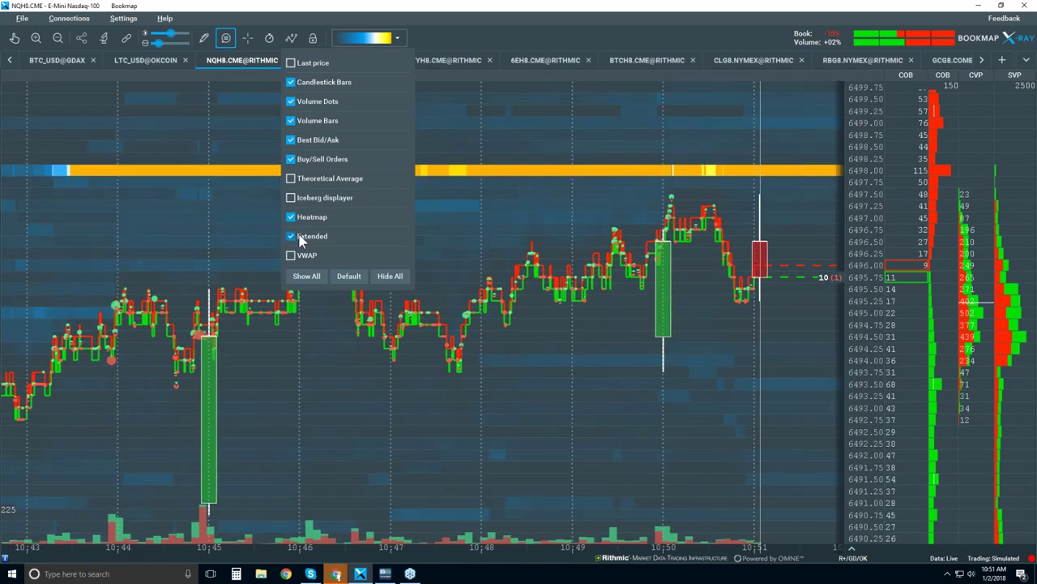
left_click(584, 203)
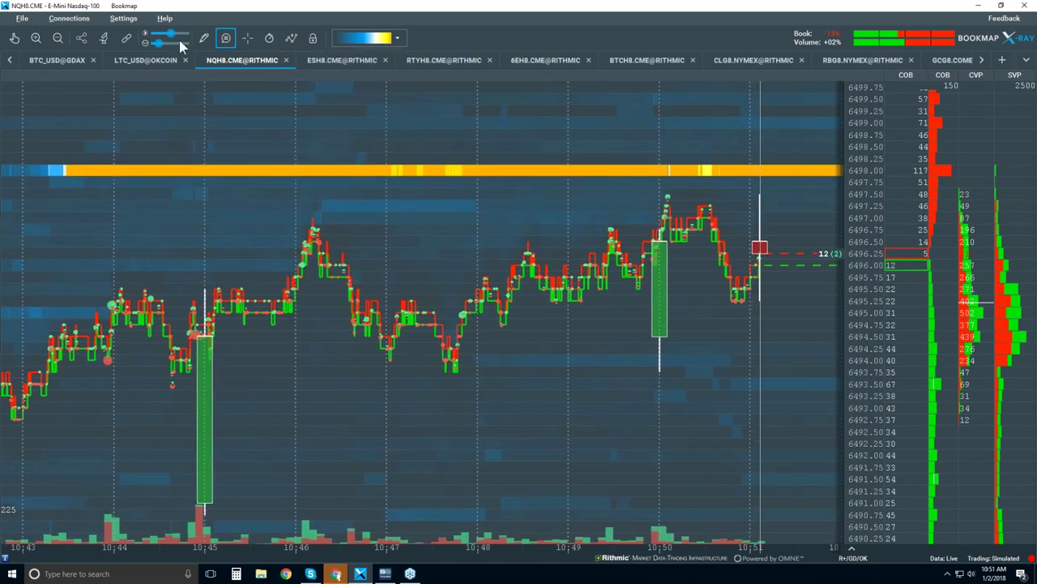
Step: Set heatmap Contrast to about 52, Large Size Highlight to 50 and Brightness to about 55
left_click(147, 39)
left_click_drag(496, 114, 399, 115)
left_click_drag(359, 230, 427, 230)
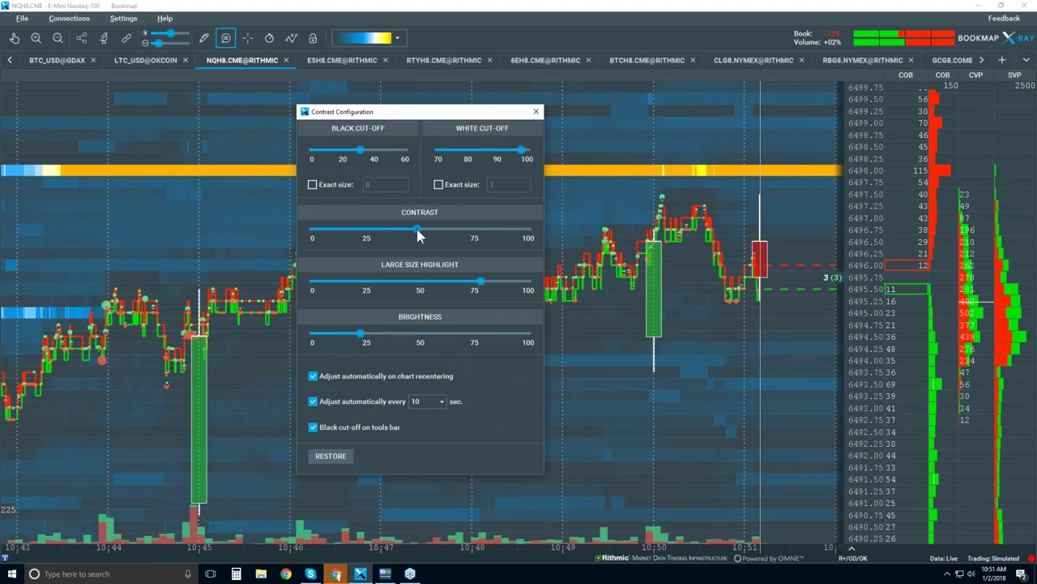
left_click_drag(481, 285, 420, 284)
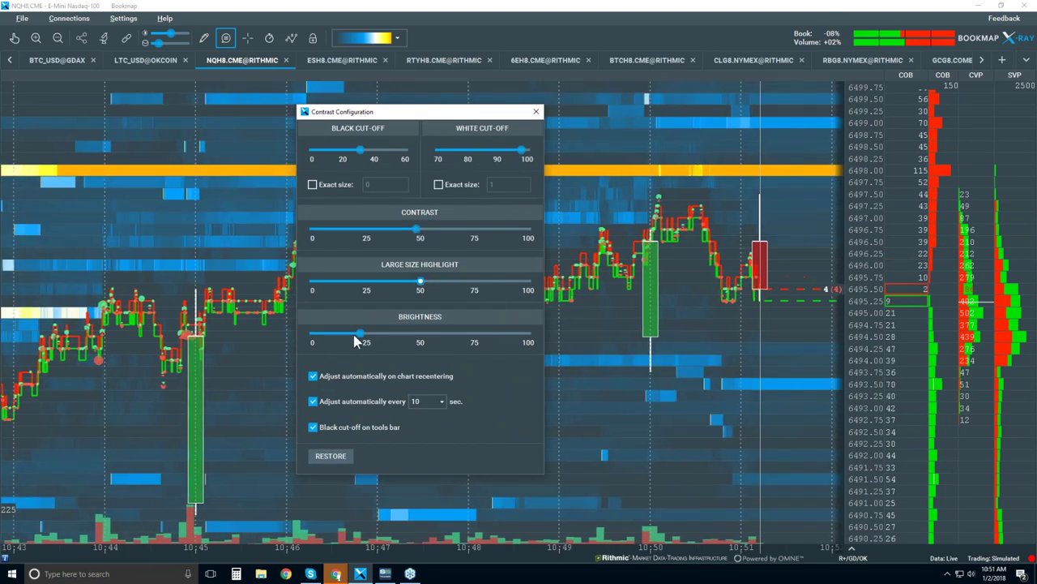
left_click_drag(359, 333, 454, 335)
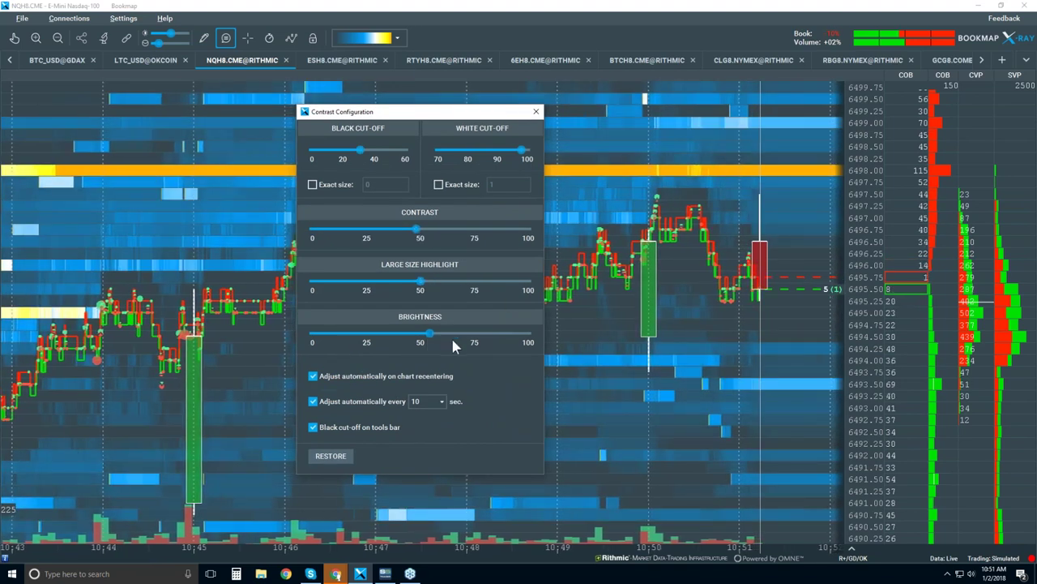
left_click(536, 111)
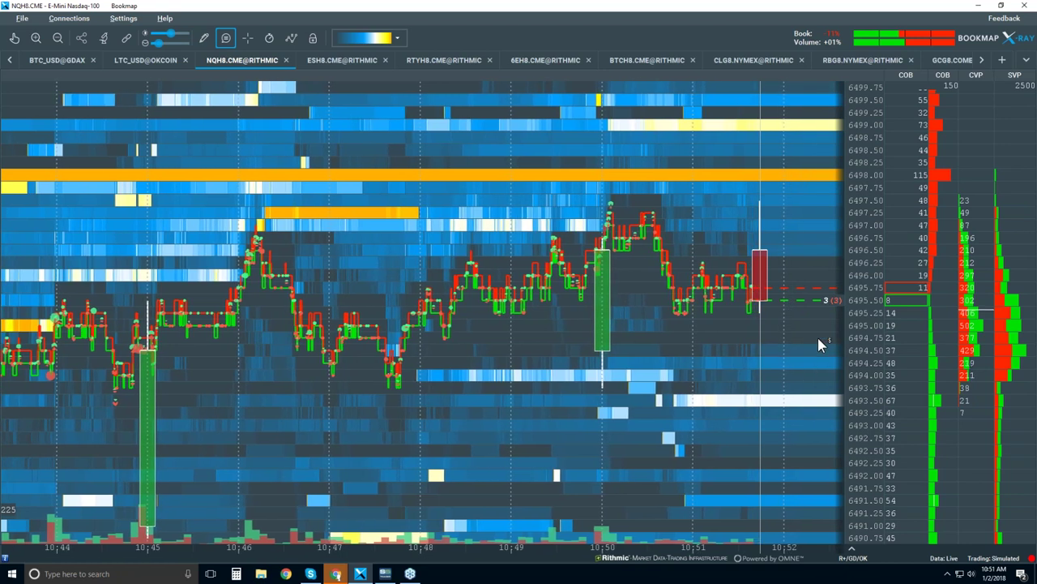
left_click(824, 305)
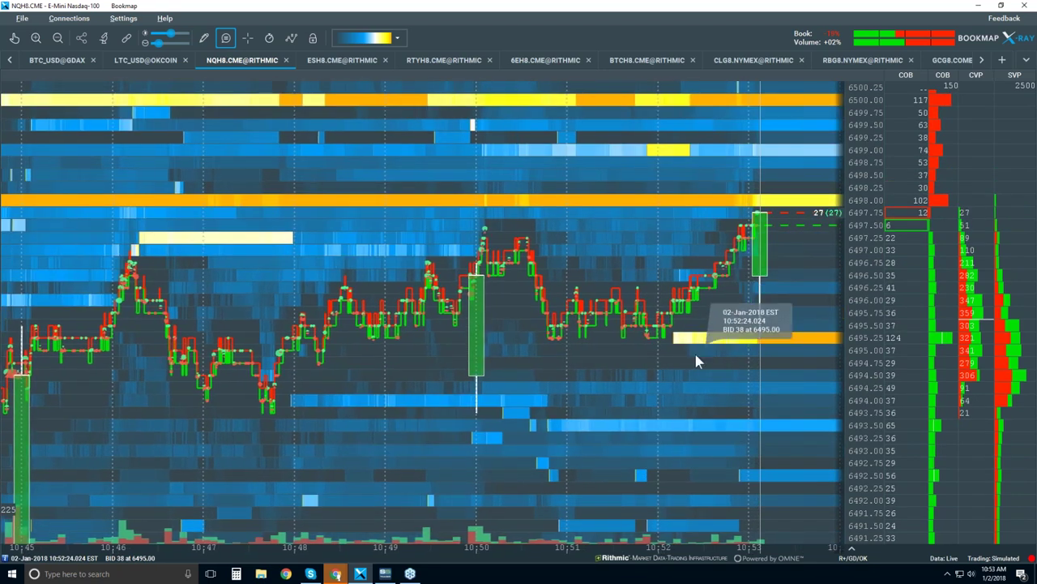
Step: Turn off on-chart data tooltips so the readout appears in the bottom status bar
left_click(228, 41)
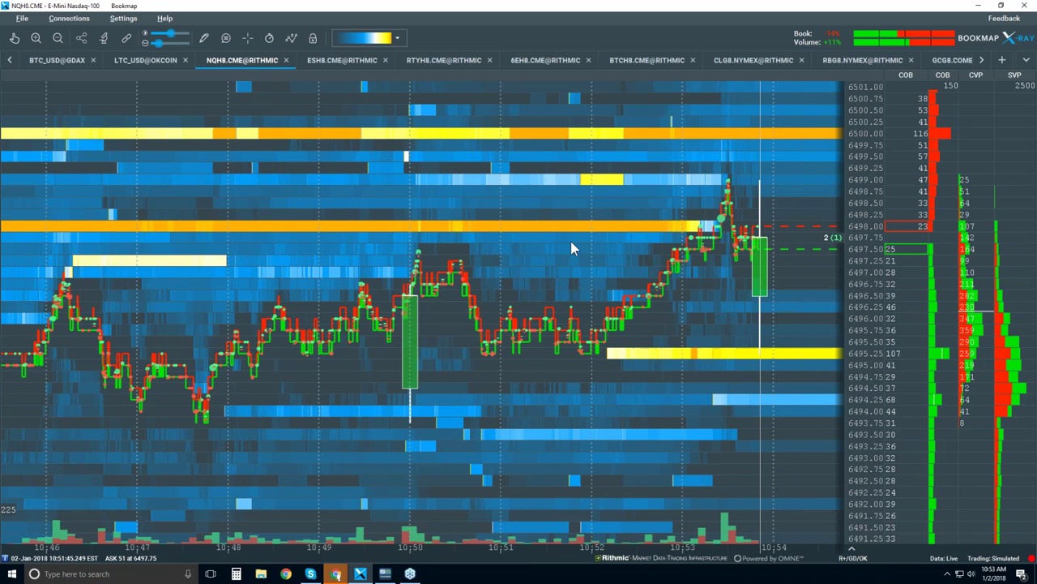
Step: Zoom out until the time axis covers the full session from 09:30 to about 11:00
scroll(677, 261, "down", 2)
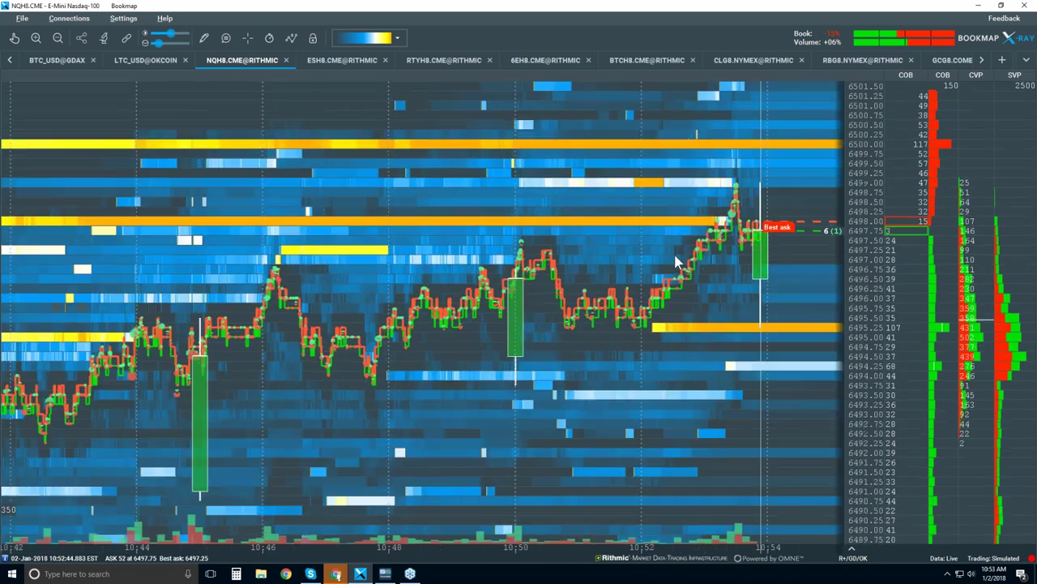
scroll(677, 261, "up", 4)
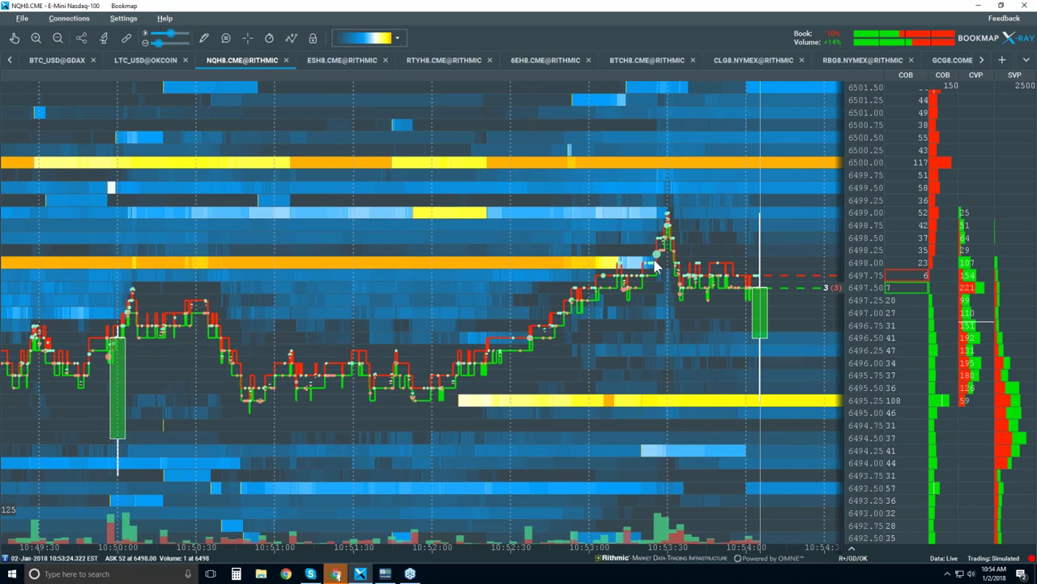
scroll(655, 266, "down", 2)
scroll(655, 266, "down", 6)
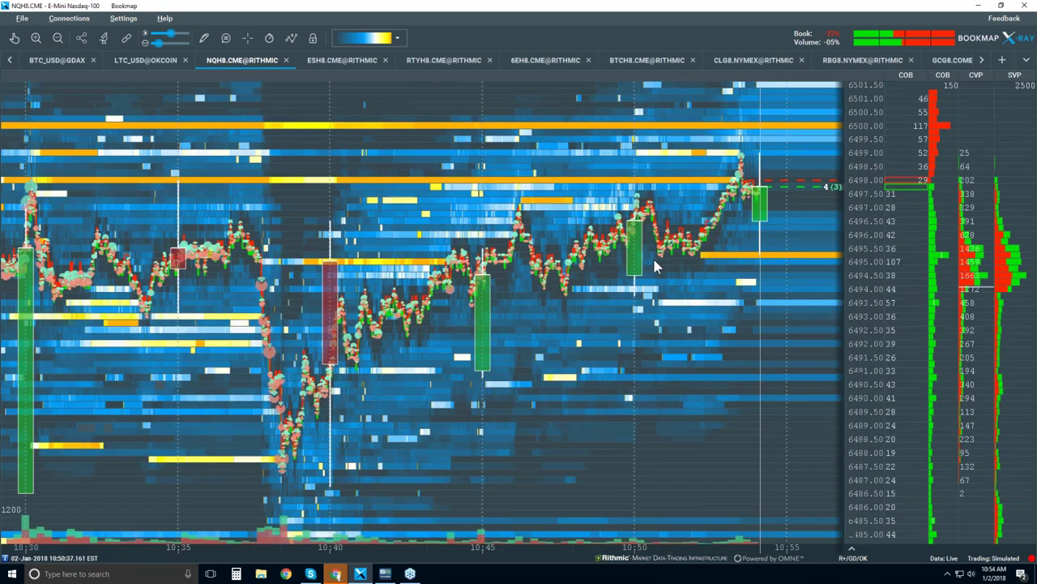
scroll(653, 258, "down", 4)
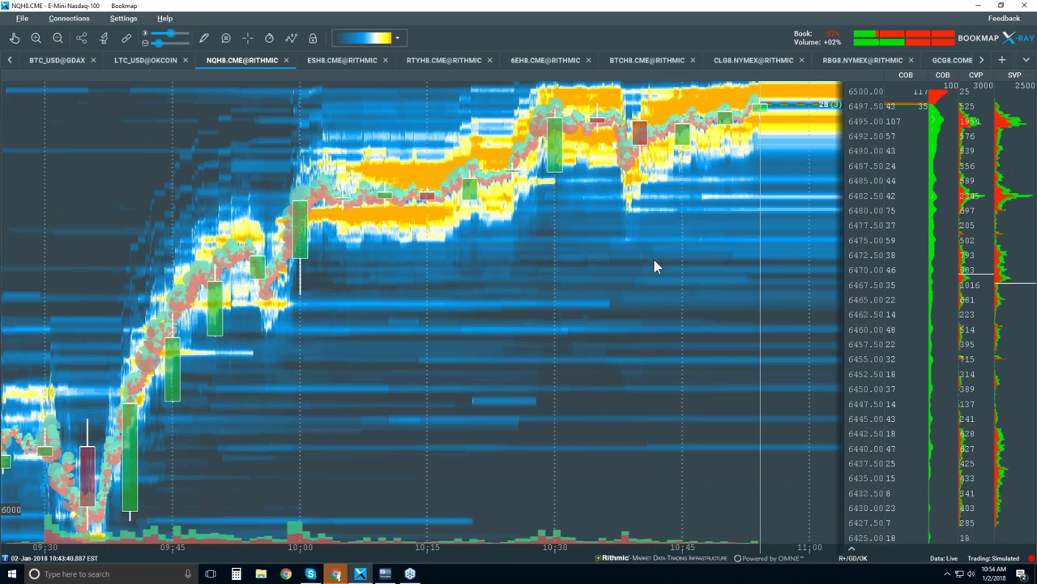
Step: Set White Cut-off to 100, Brightness to about 5, and raise Large Size Highlight
left_click(147, 37)
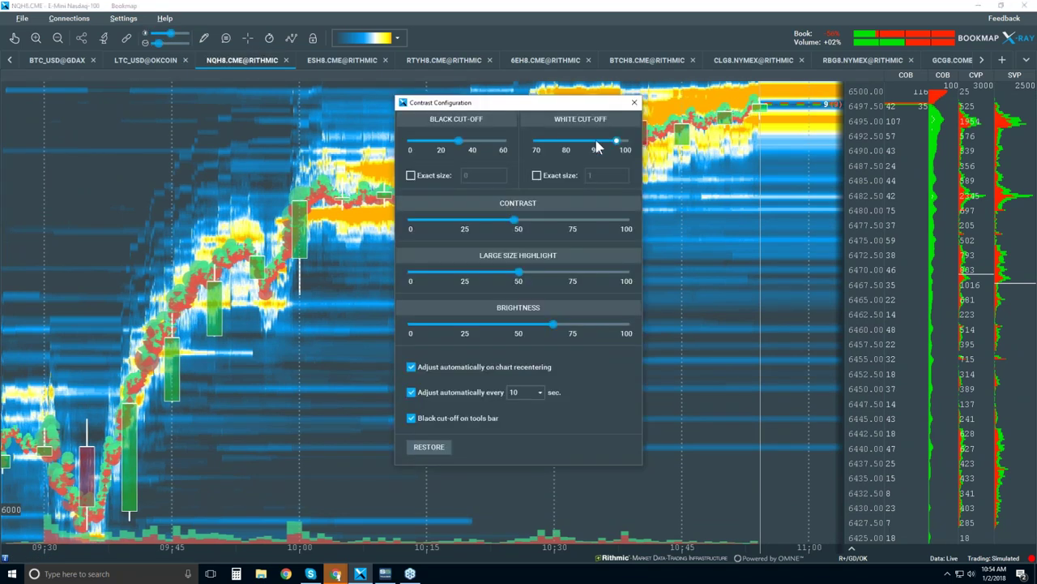
left_click_drag(618, 147, 624, 145)
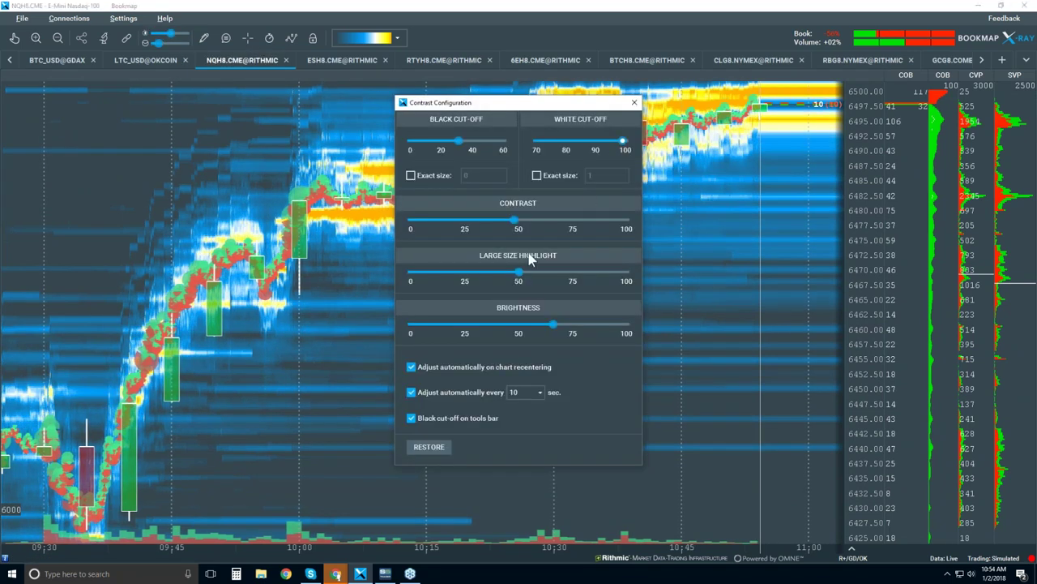
left_click_drag(554, 324, 425, 324)
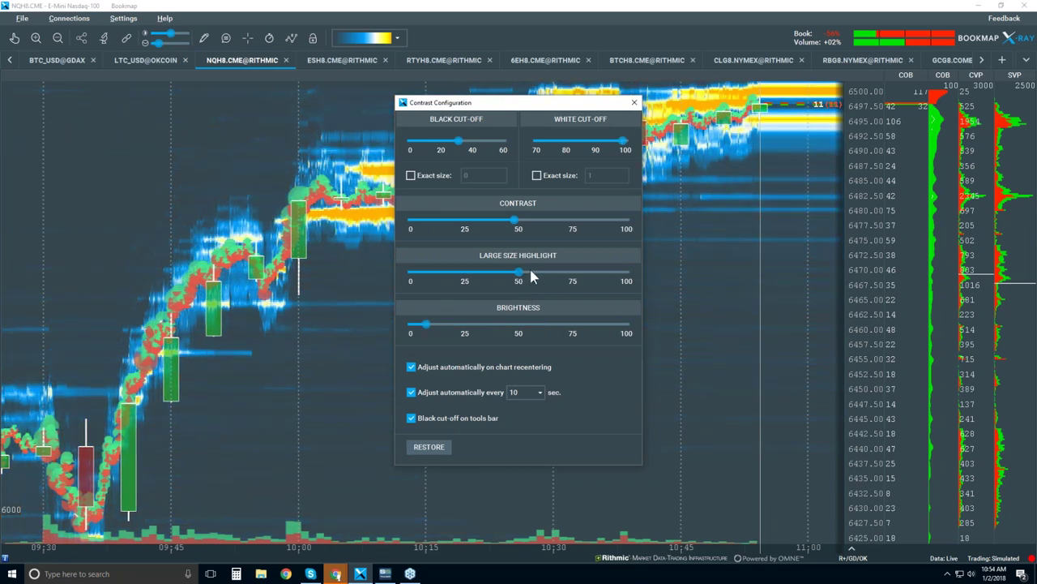
left_click_drag(531, 273, 613, 274)
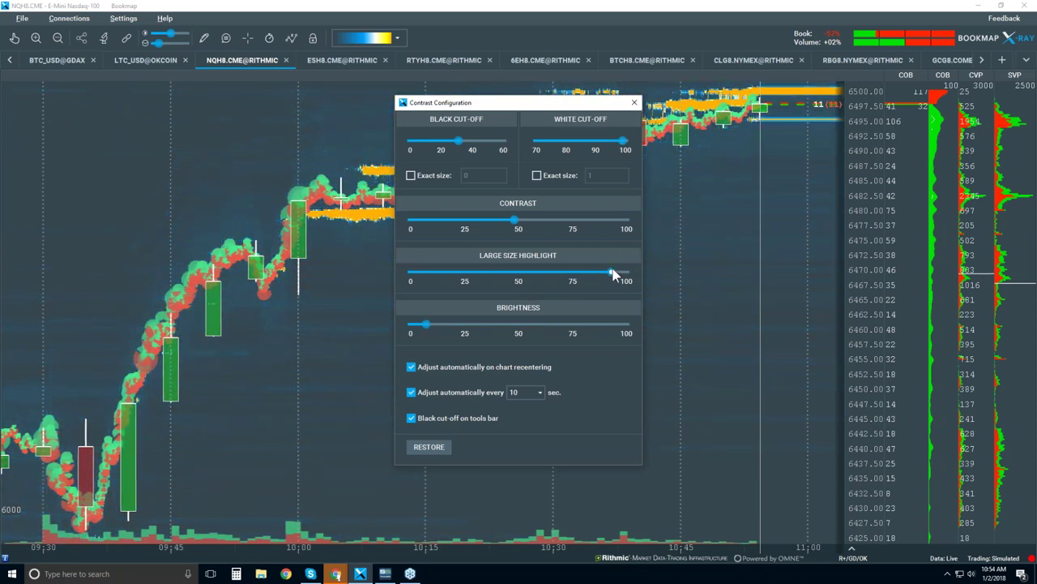
left_click(635, 102)
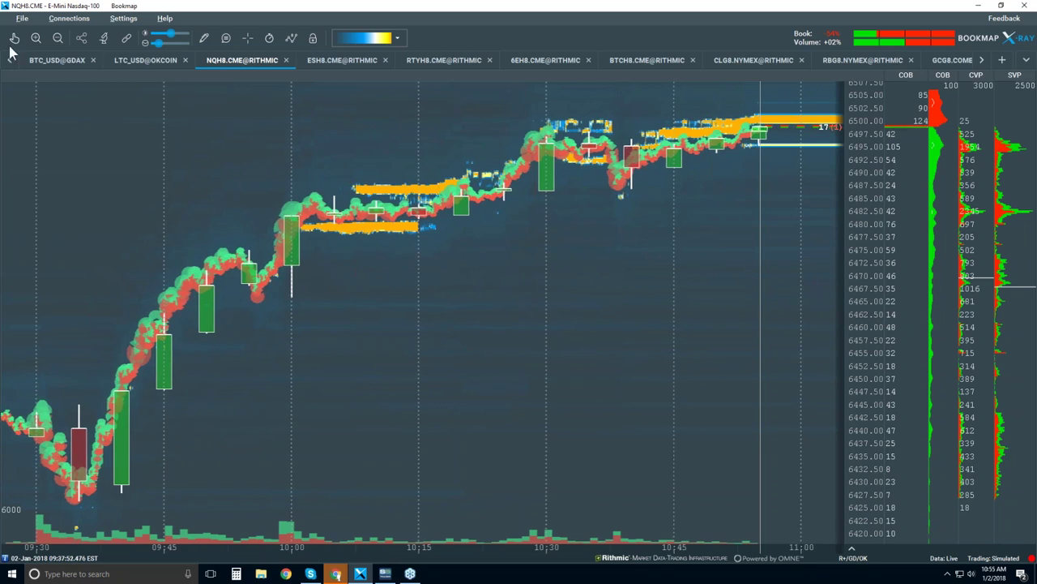
left_click(427, 197)
Step: Zoom deep into the heatmap near 10:20, then back out to about 10:05–10:35
scroll(442, 197, "up", 4)
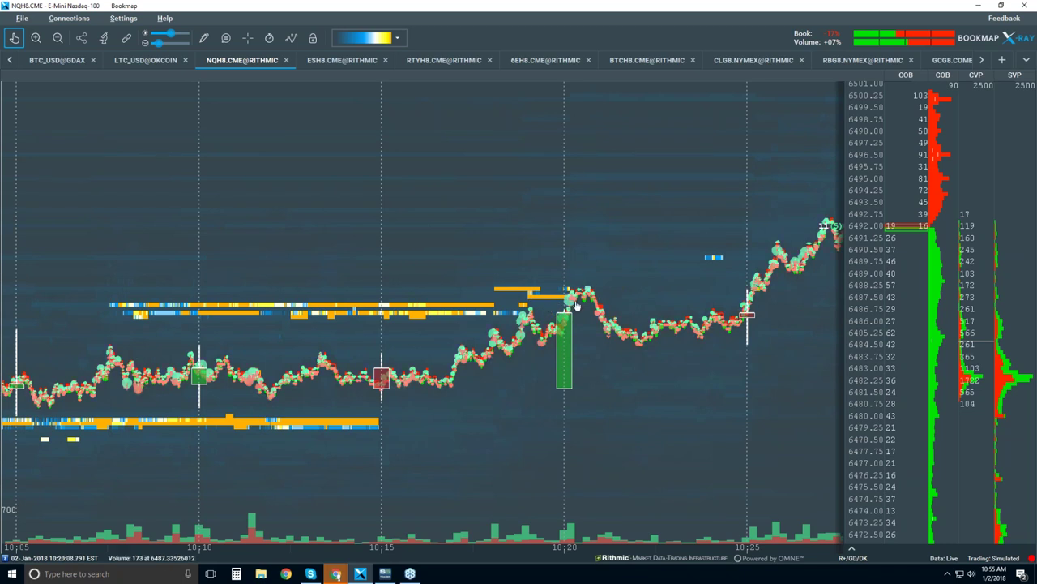
scroll(576, 306, "up", 3)
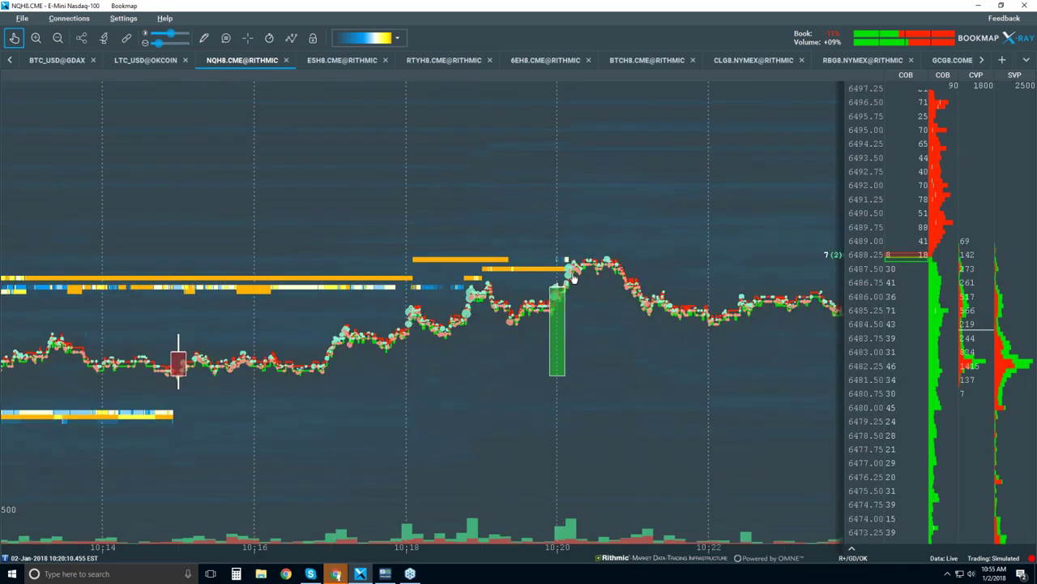
scroll(571, 278, "up", 5)
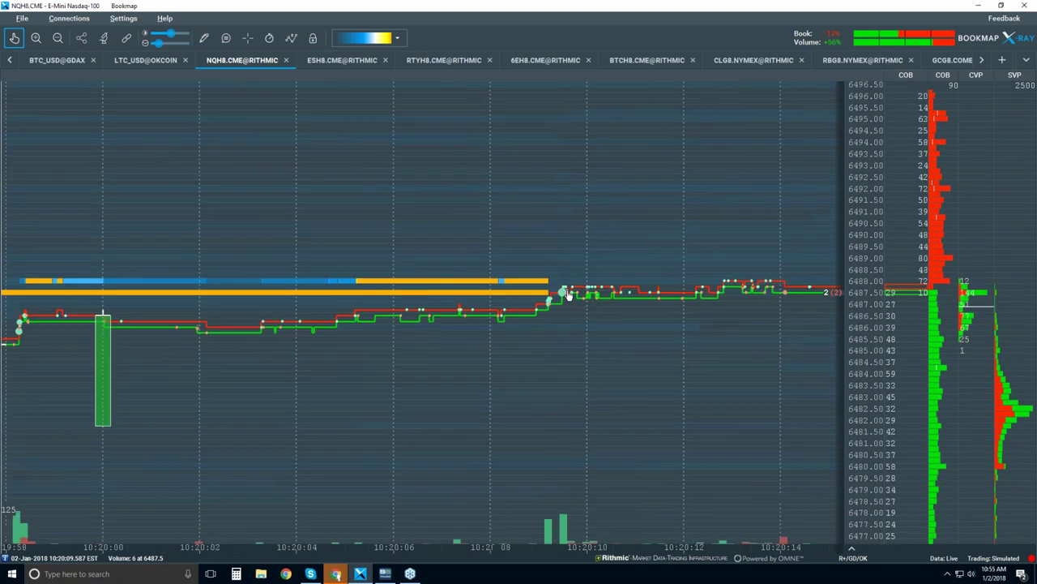
scroll(569, 295, "up", 4)
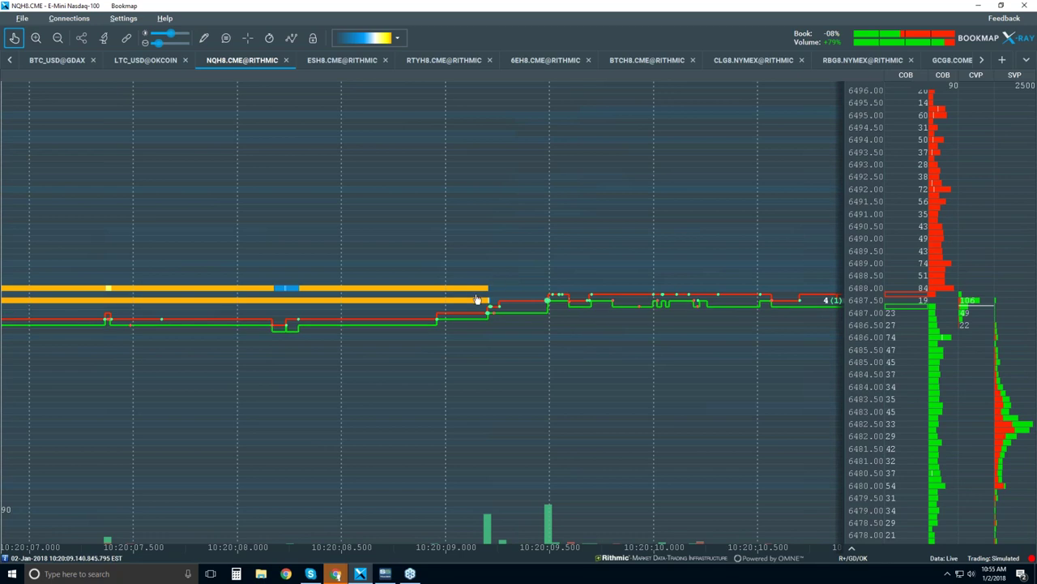
scroll(477, 298, "down", 3)
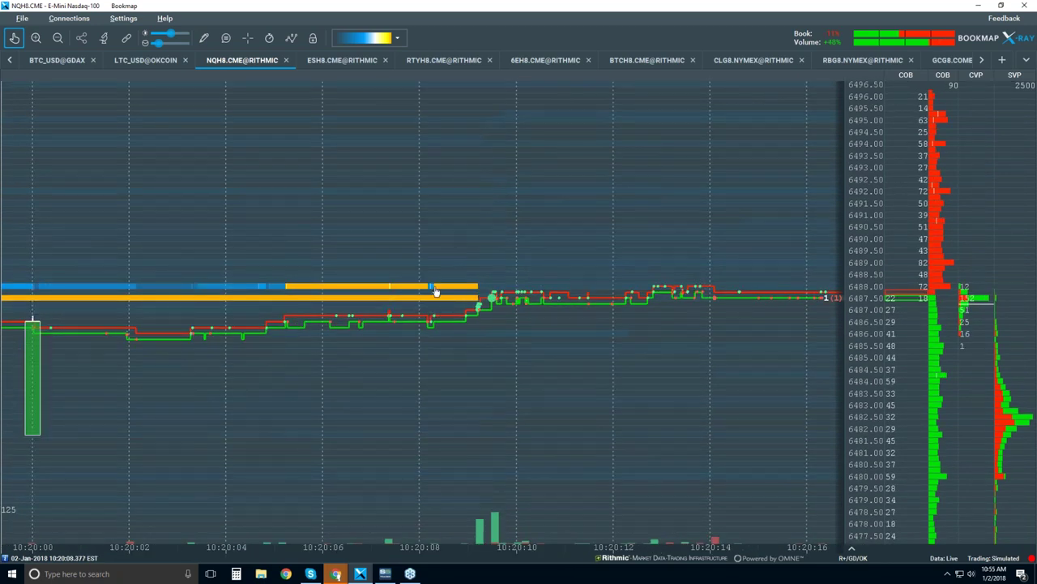
scroll(444, 298, "down", 3)
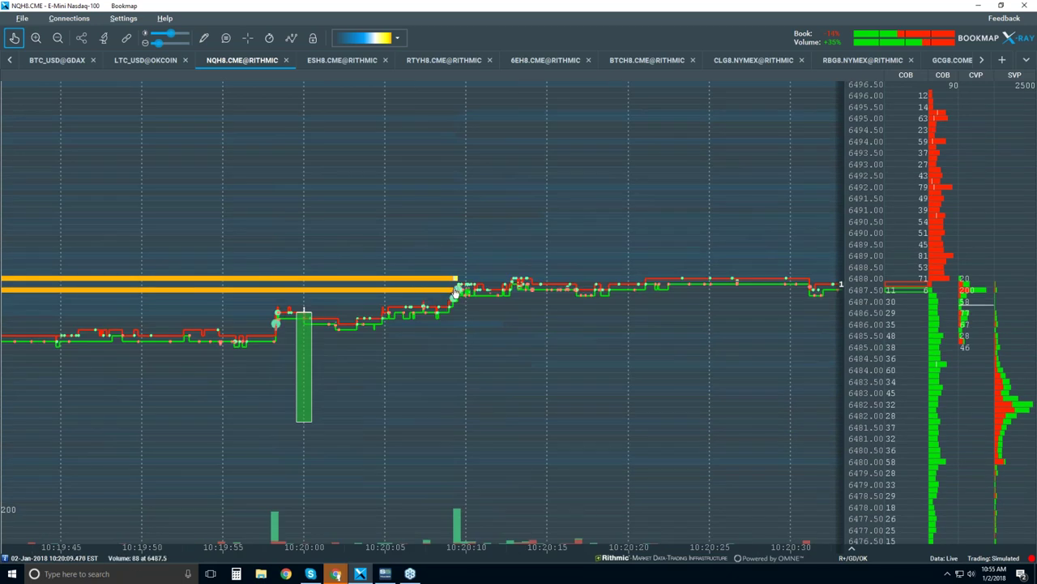
scroll(456, 292, "down", 5)
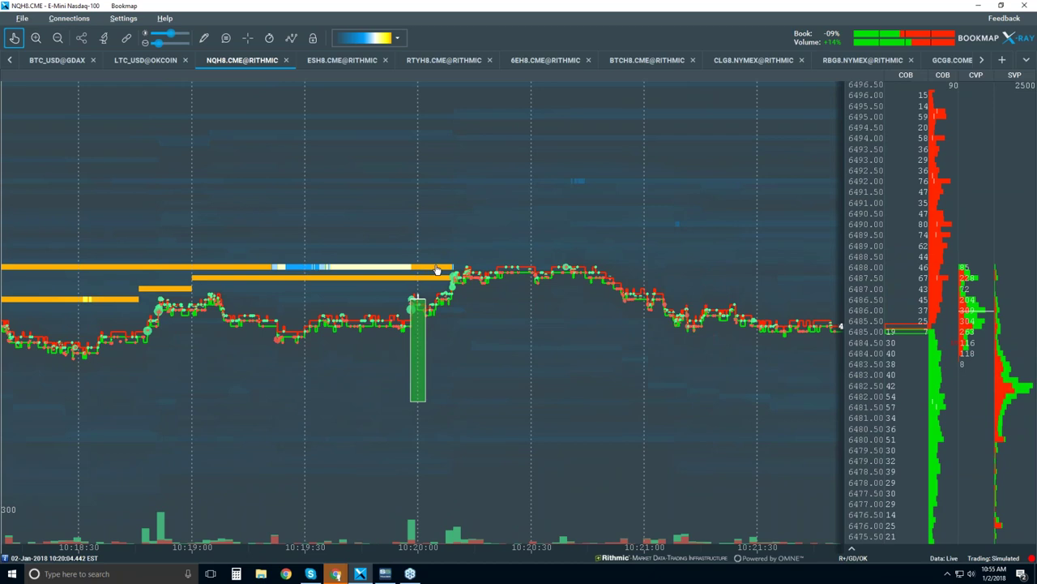
scroll(436, 270, "down", 3)
scroll(436, 270, "down", 3)
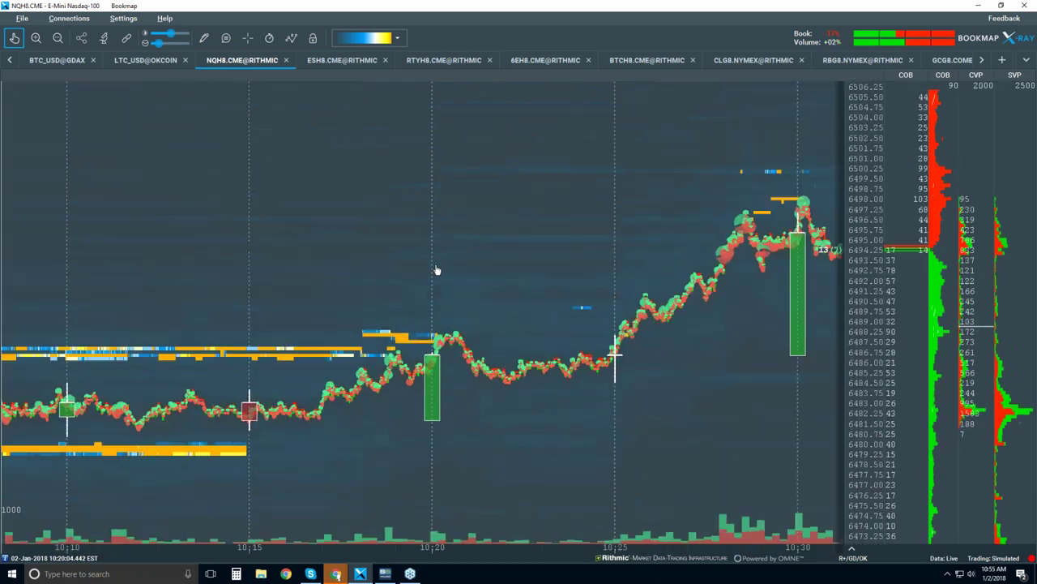
scroll(436, 270, "down", 2)
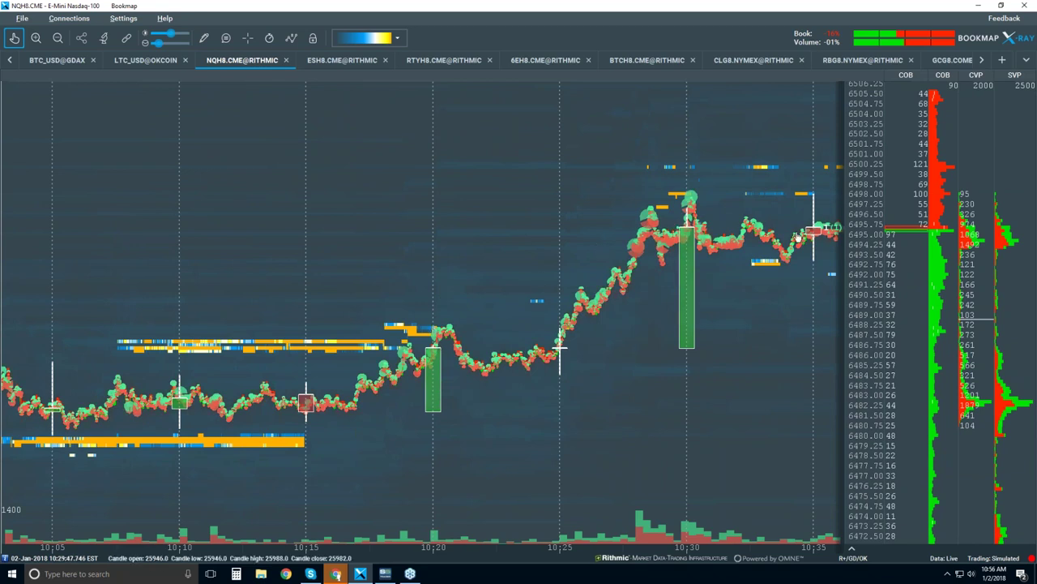
Step: Pan the NQH8 heatmap to show data through 10:40, then zoom out to the full 09:30–11:00 session
left_click_drag(683, 228, 649, 229)
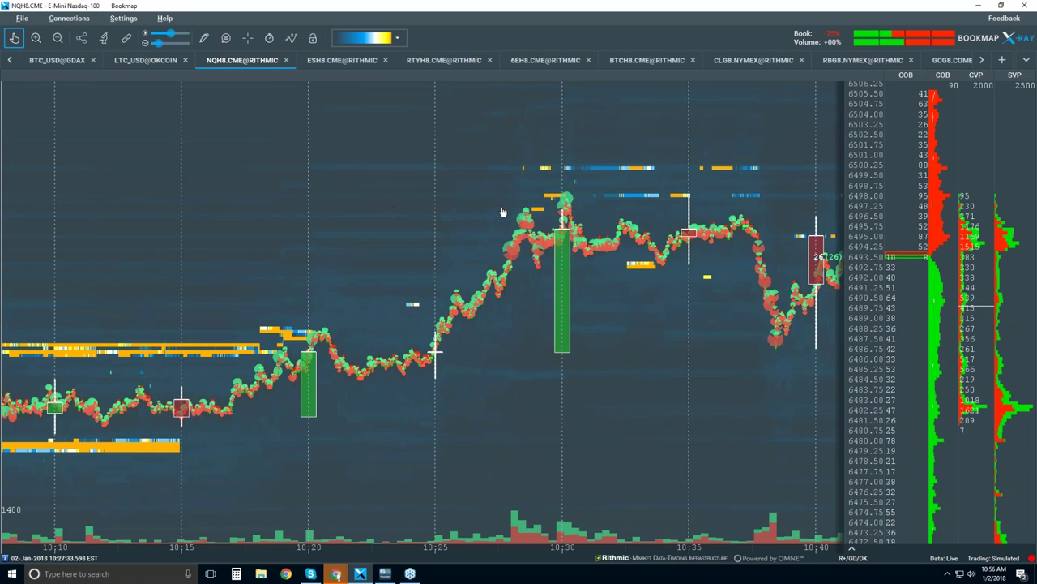
scroll(502, 212, "down", 3)
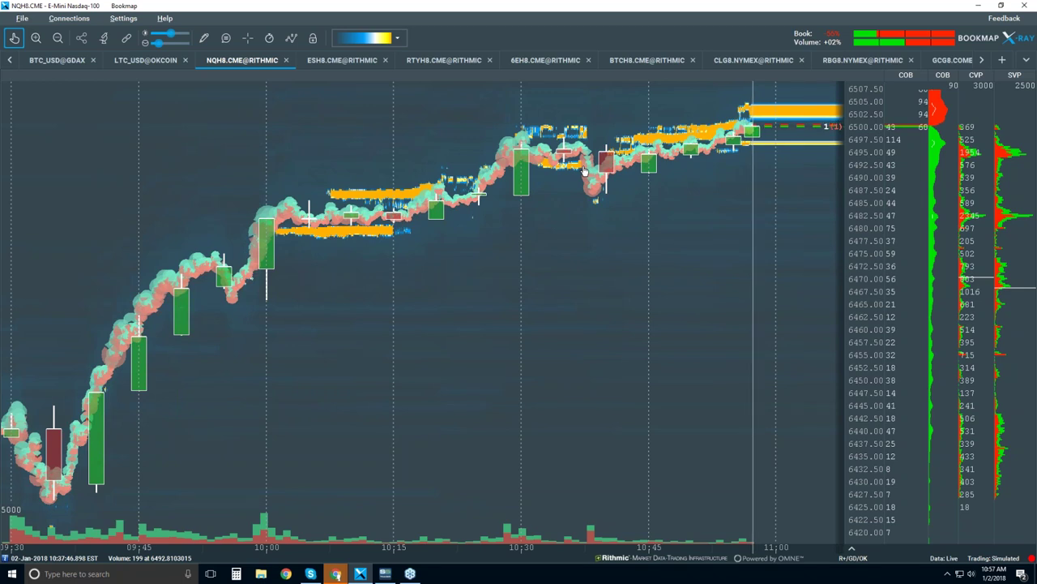
Step: Zoom the heatmap in to 10:42–10:56, then back out to roughly 10:10–11:00
scroll(733, 143, "up", 5)
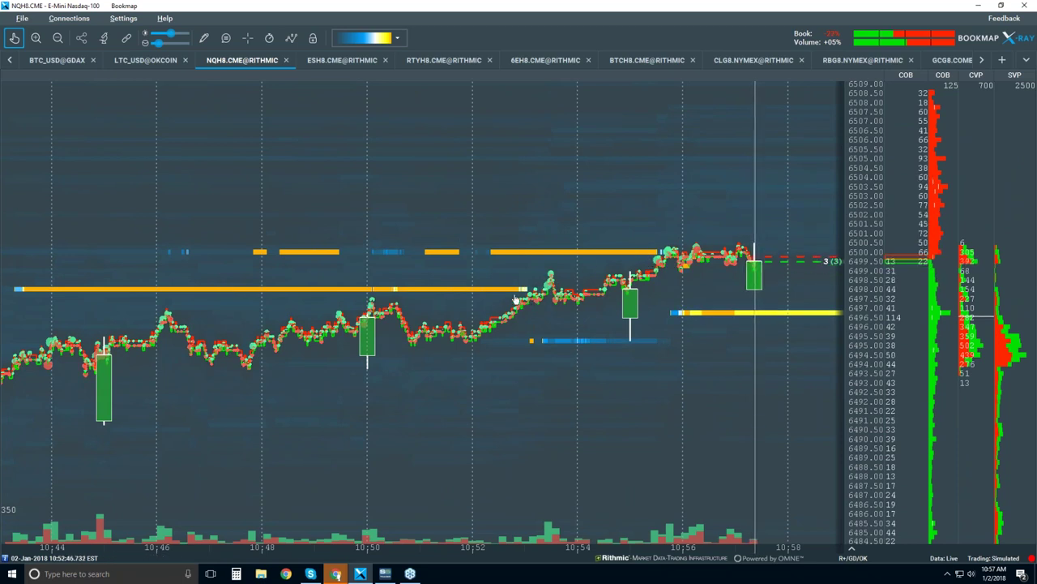
scroll(518, 275, "down", 3)
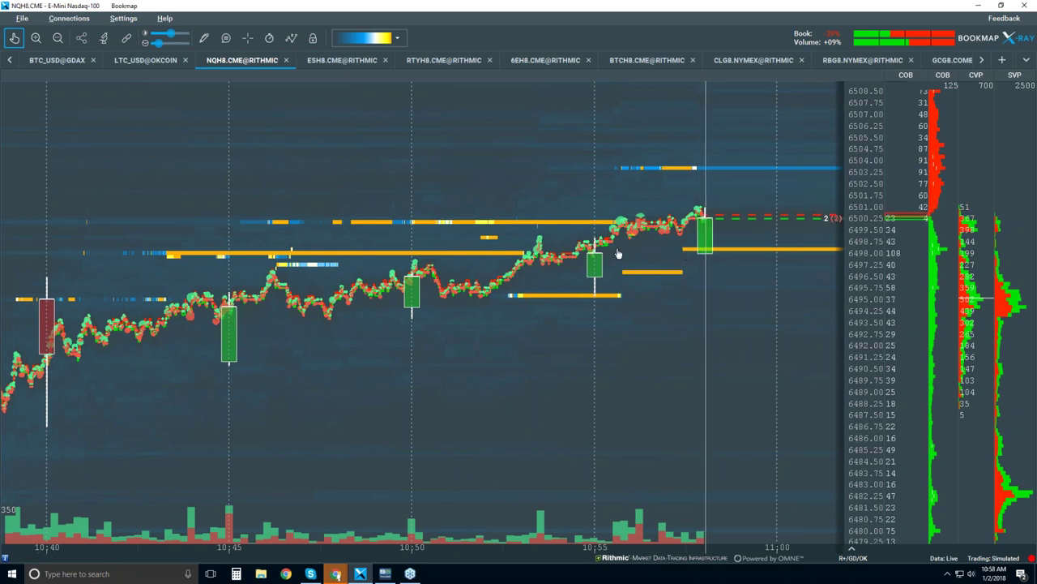
scroll(617, 254, "down", 3)
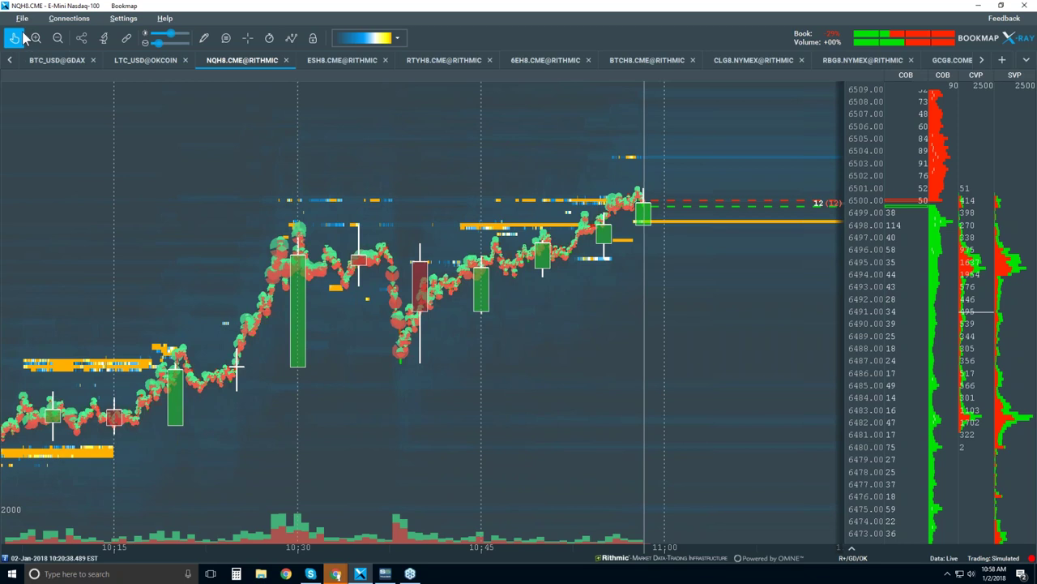
Step: Zoom out to 09:30–11:00, then back in to about 10:15–11:00 with prices 6474–6509
scroll(523, 206, "down", 2)
scroll(518, 208, "down", 2)
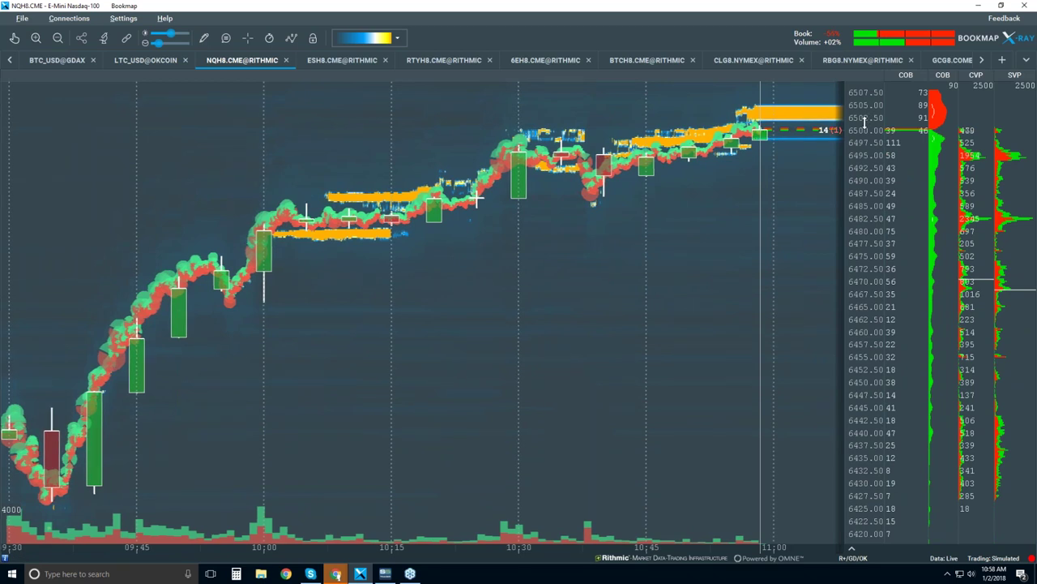
scroll(719, 113, "up", 5)
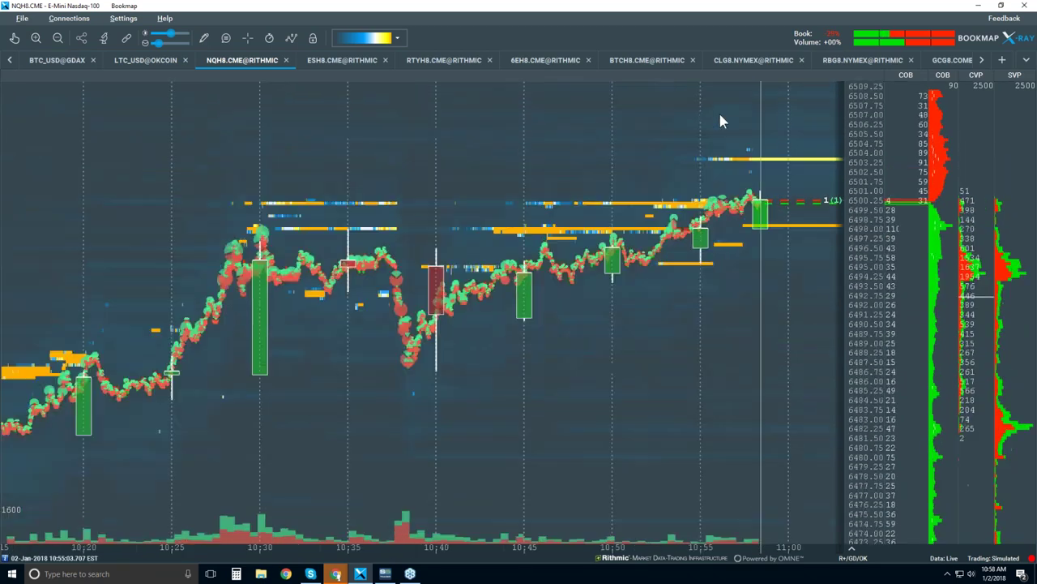